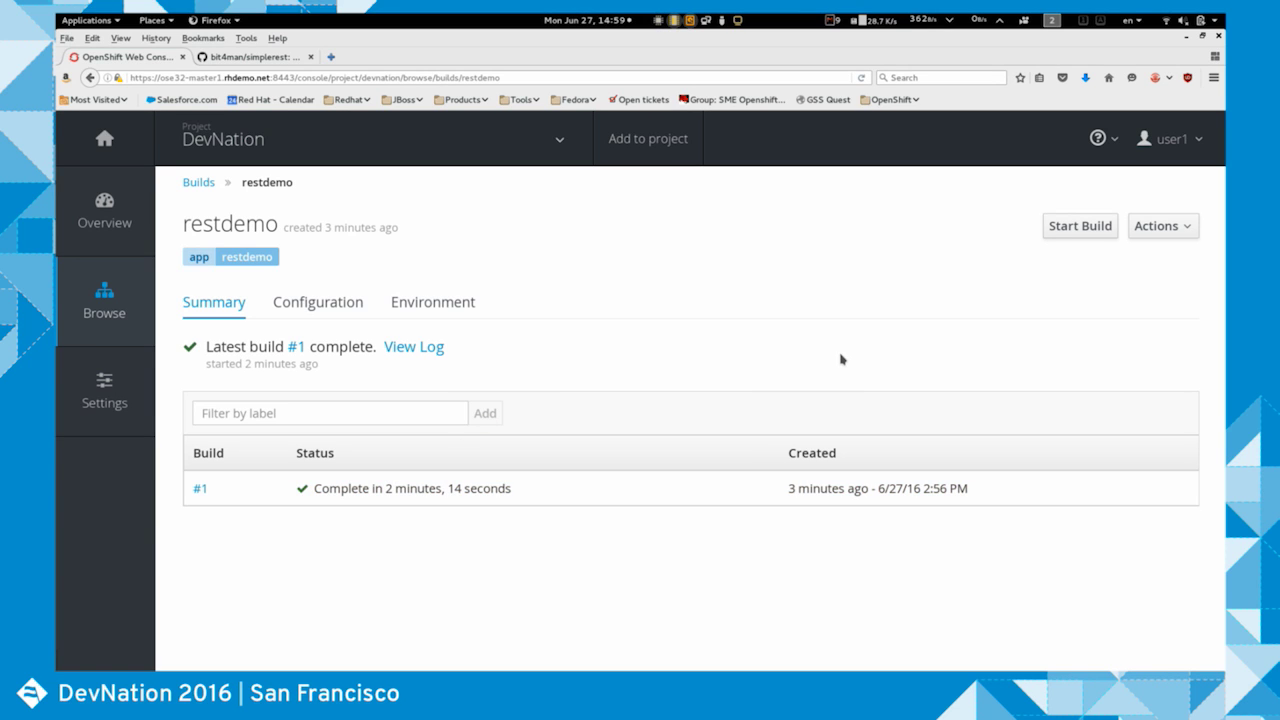
- Review the restdemo build's configuration and its build config edit form, leaving the settings as they are
click(333, 310)
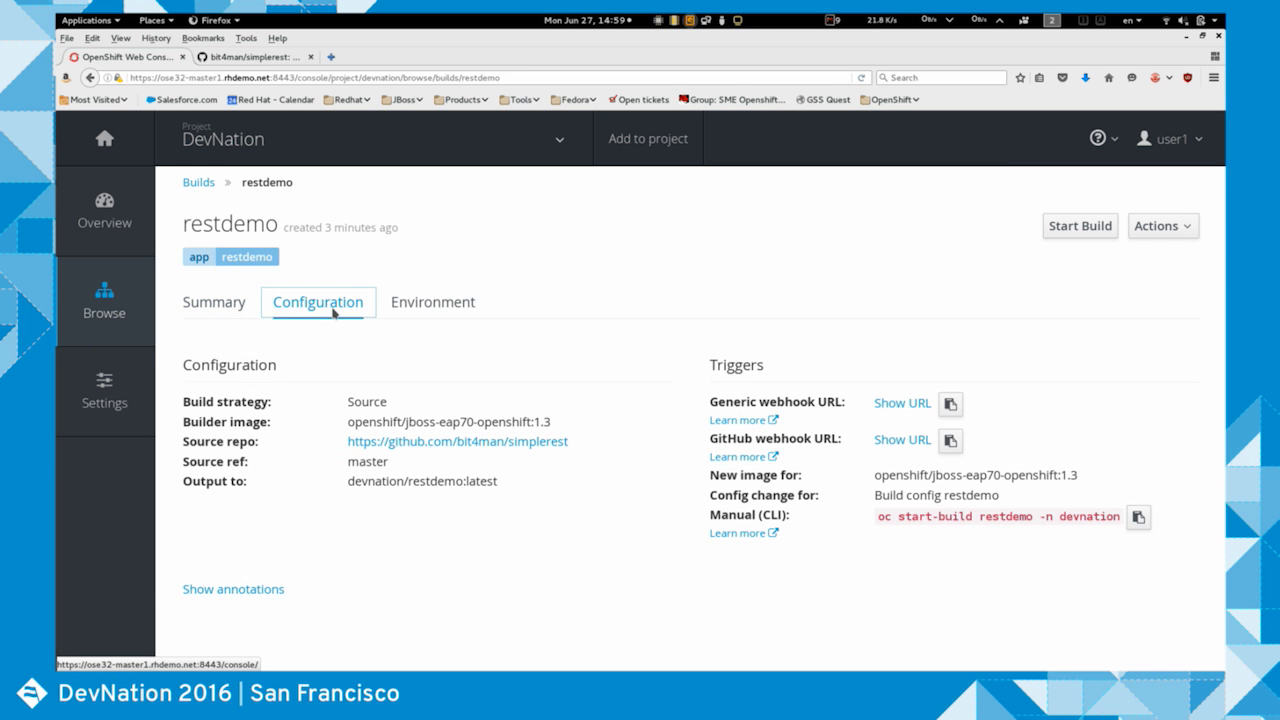
click(1155, 227)
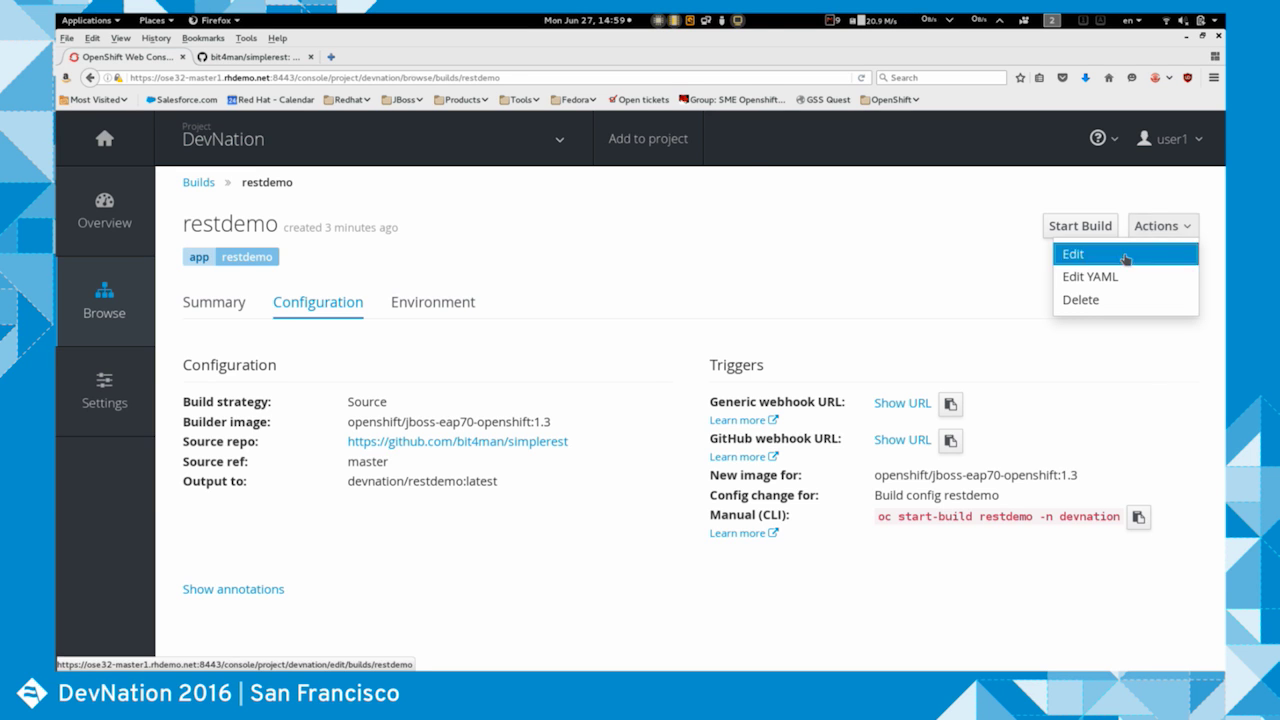
click(1125, 258)
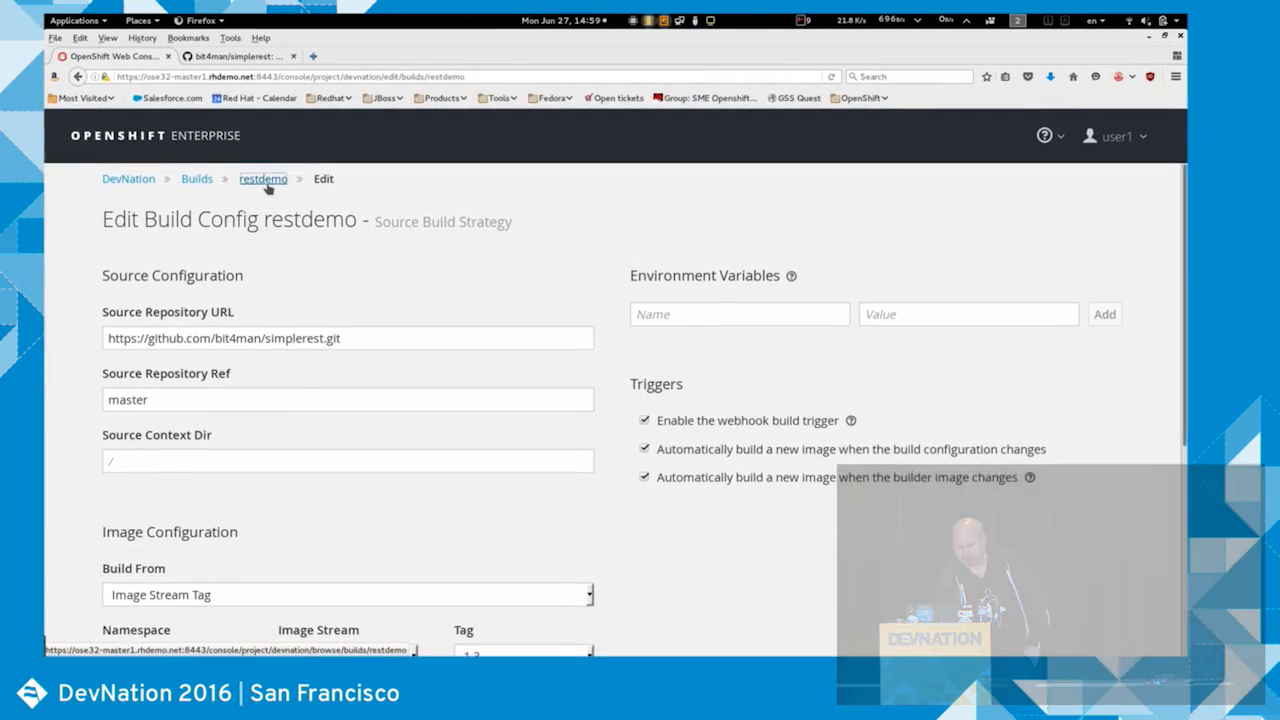
click(217, 169)
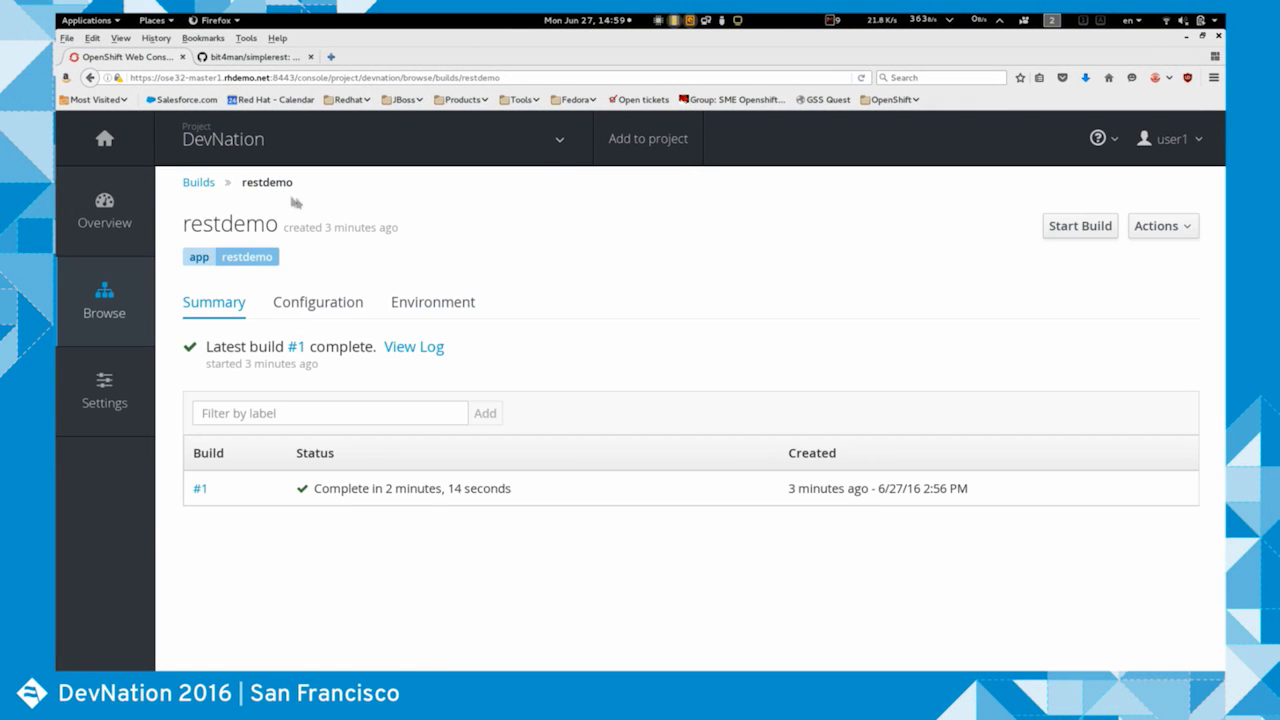
- Add "incremental: true" under sourceStrategy in the restdemo build config YAML and save it
click(1162, 226)
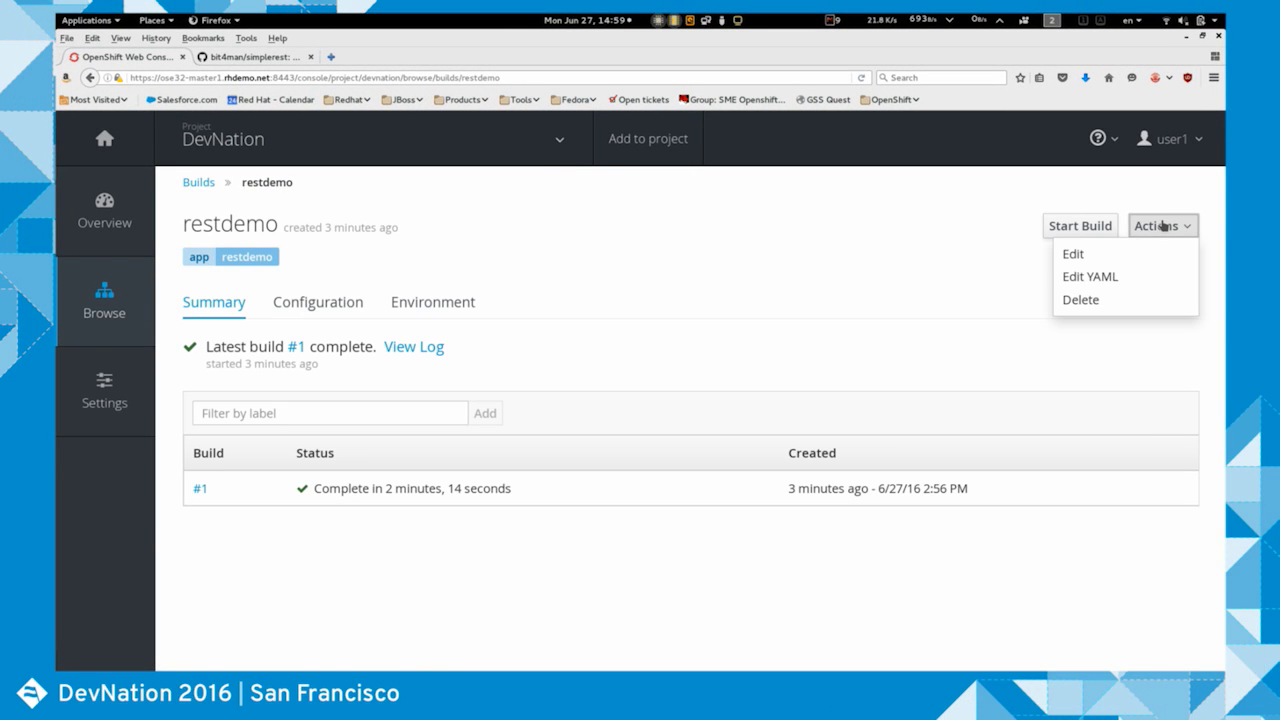
click(1117, 280)
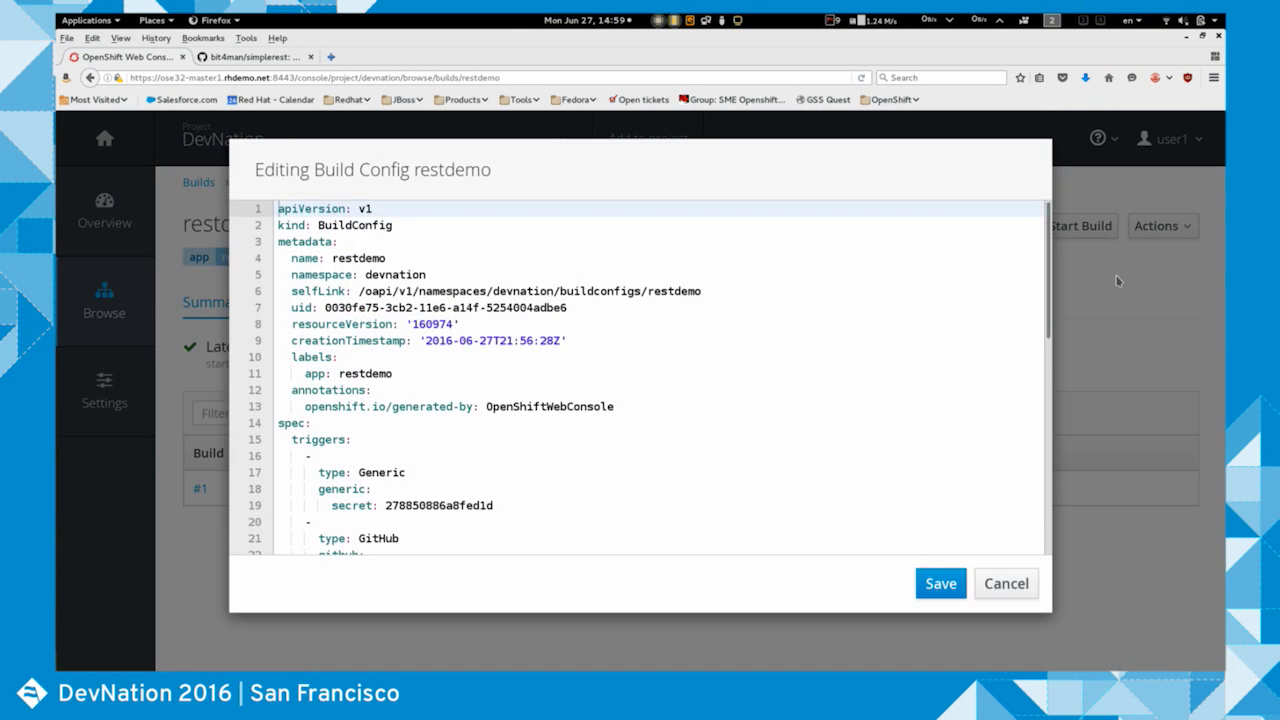
scroll(760, 390, down, 10)
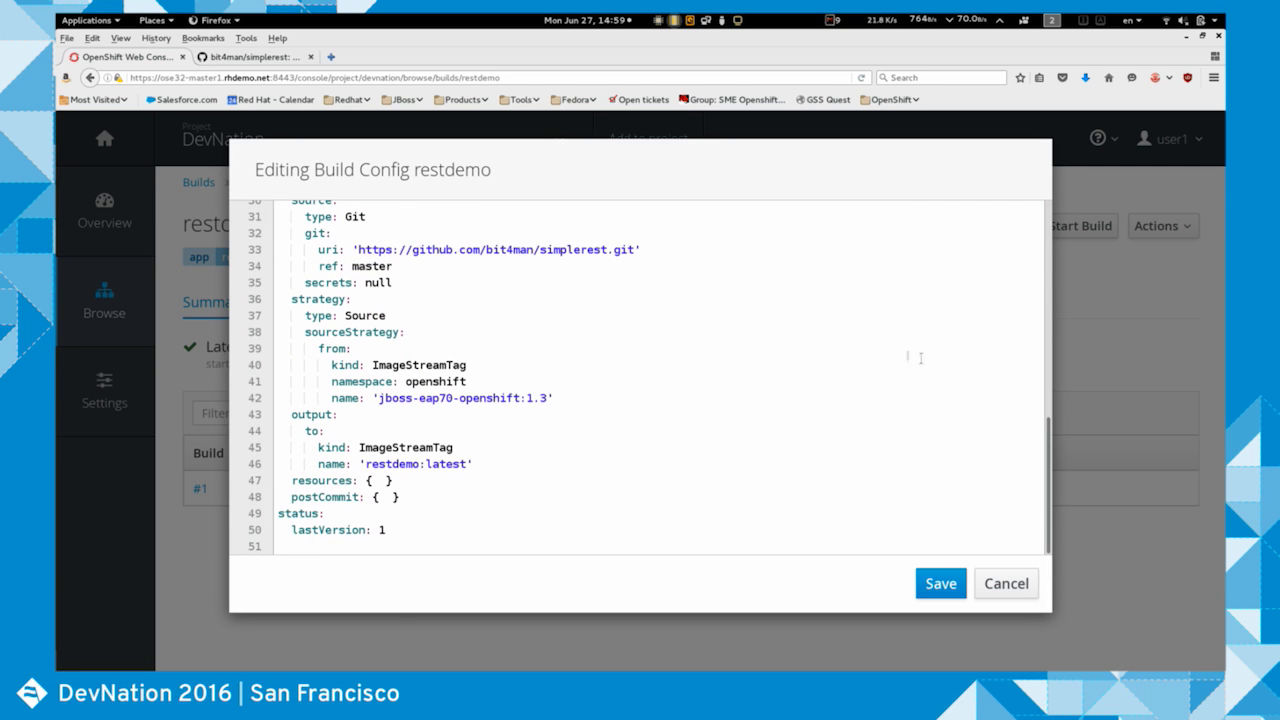
click(573, 400)
key(Return)
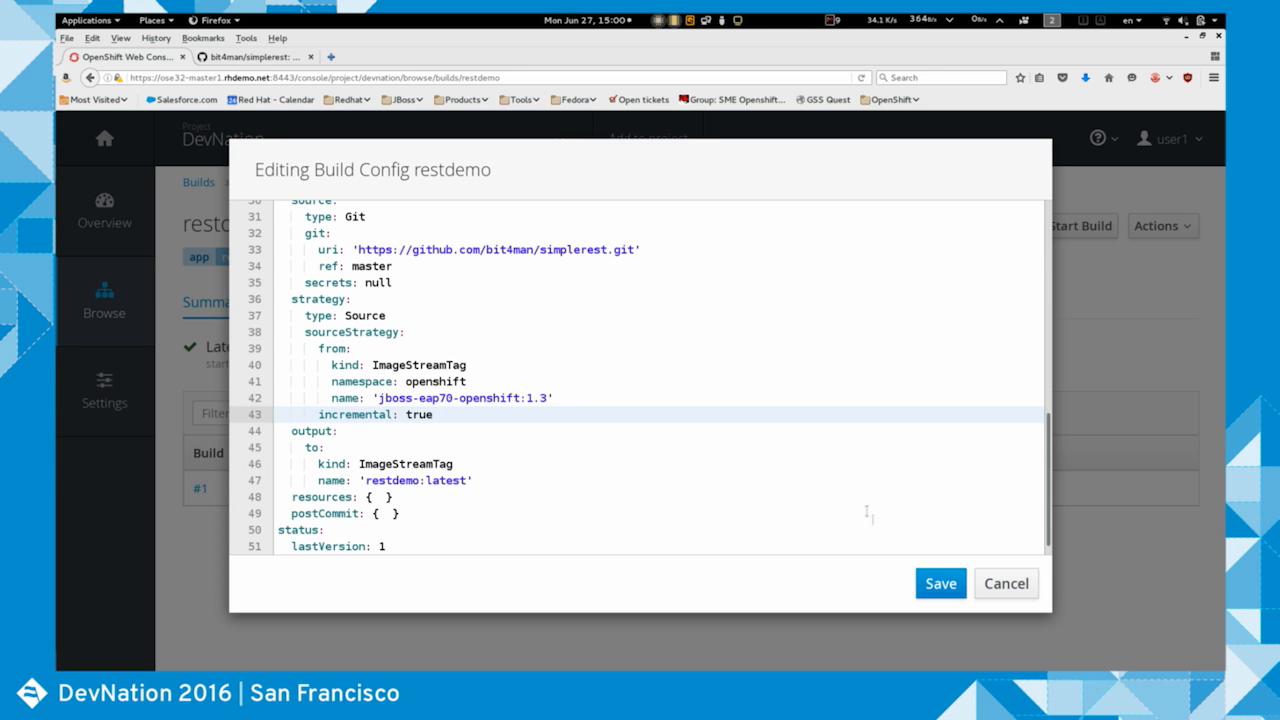
click(932, 585)
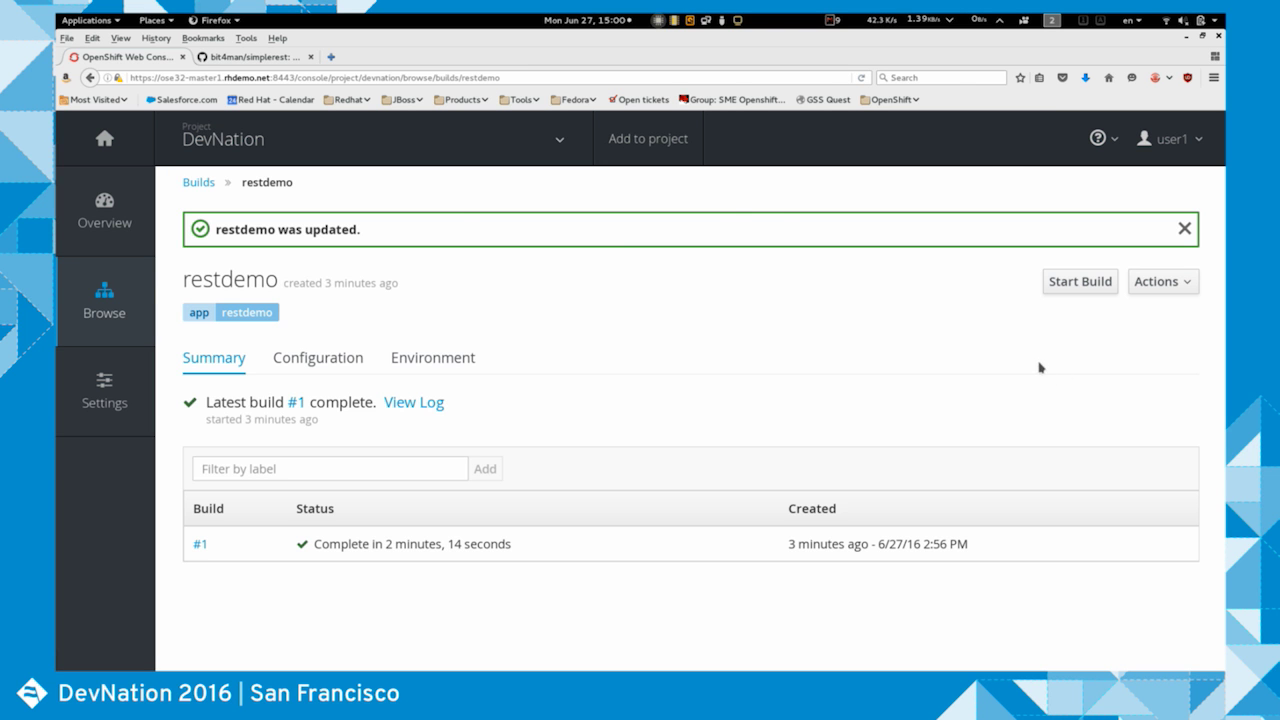
- Open the deployed restdemo application from the project overview and enlarge its page for readability
click(112, 220)
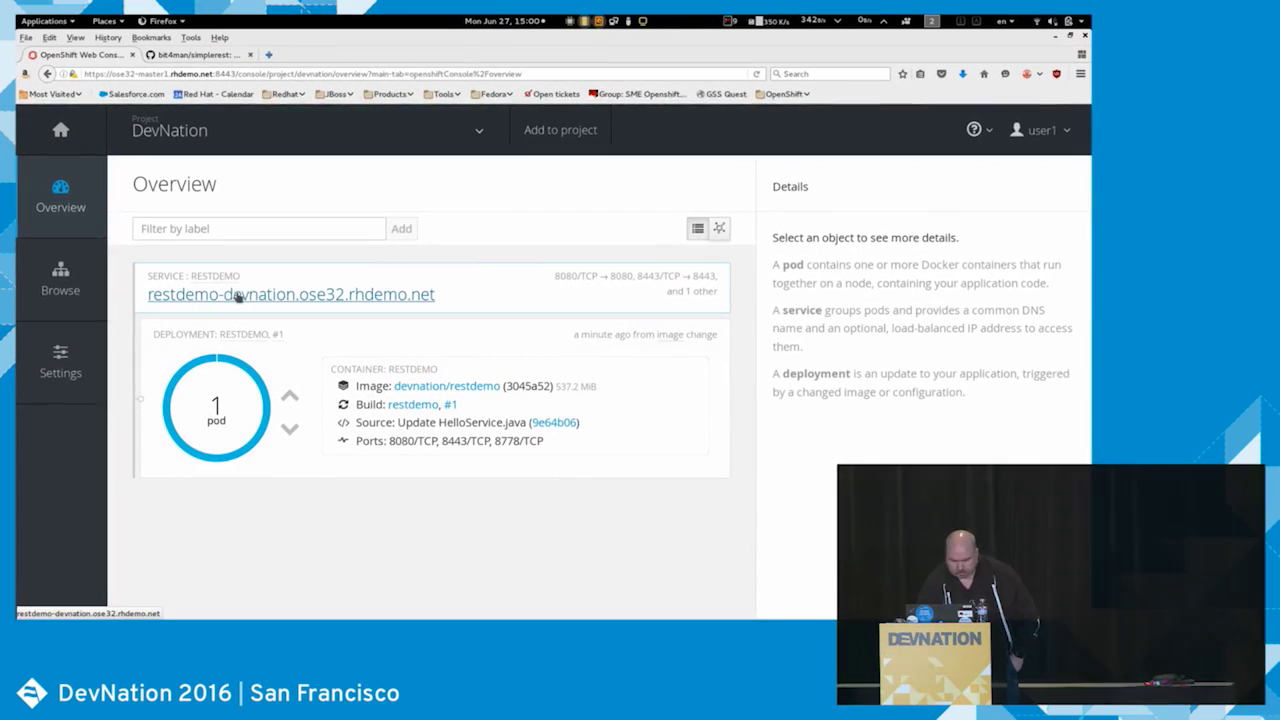
click(244, 293)
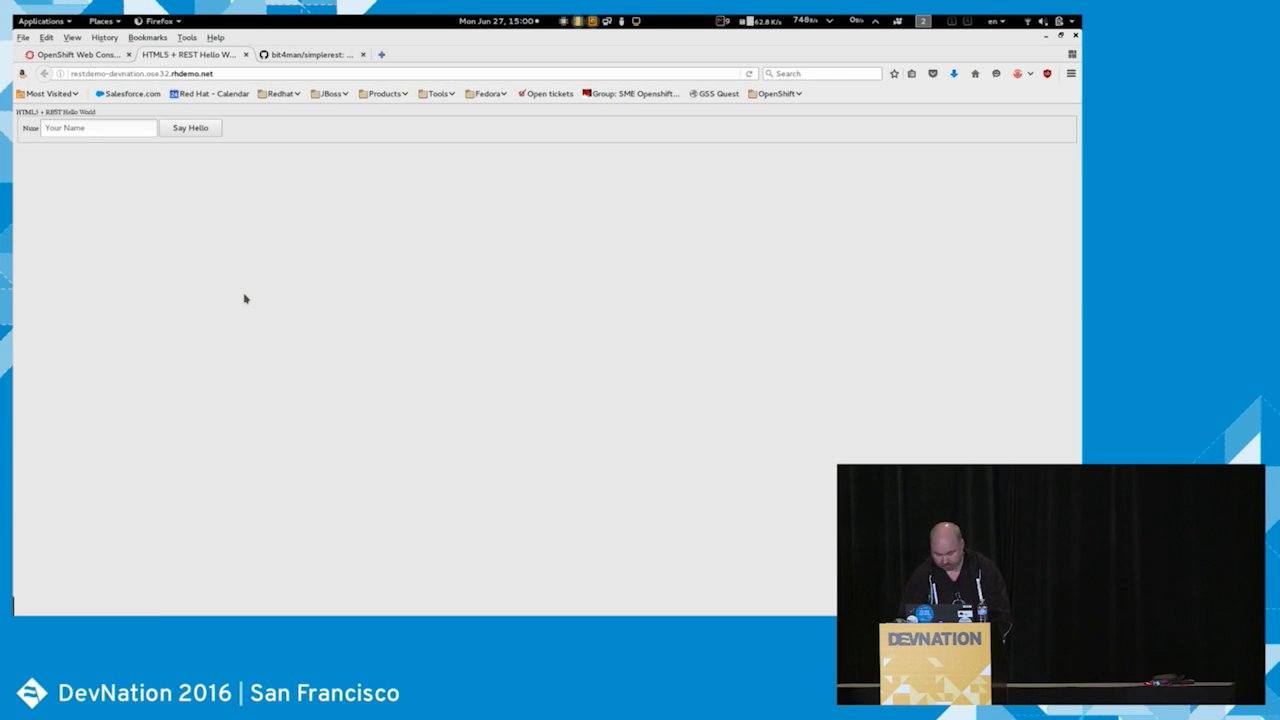
key(ctrl+plus)
key(ctrl+plus)
key(ctrl+plus)
key(ctrl+plus)
key(ctrl+plus)
key(ctrl+plus)
key(ctrl+plus)
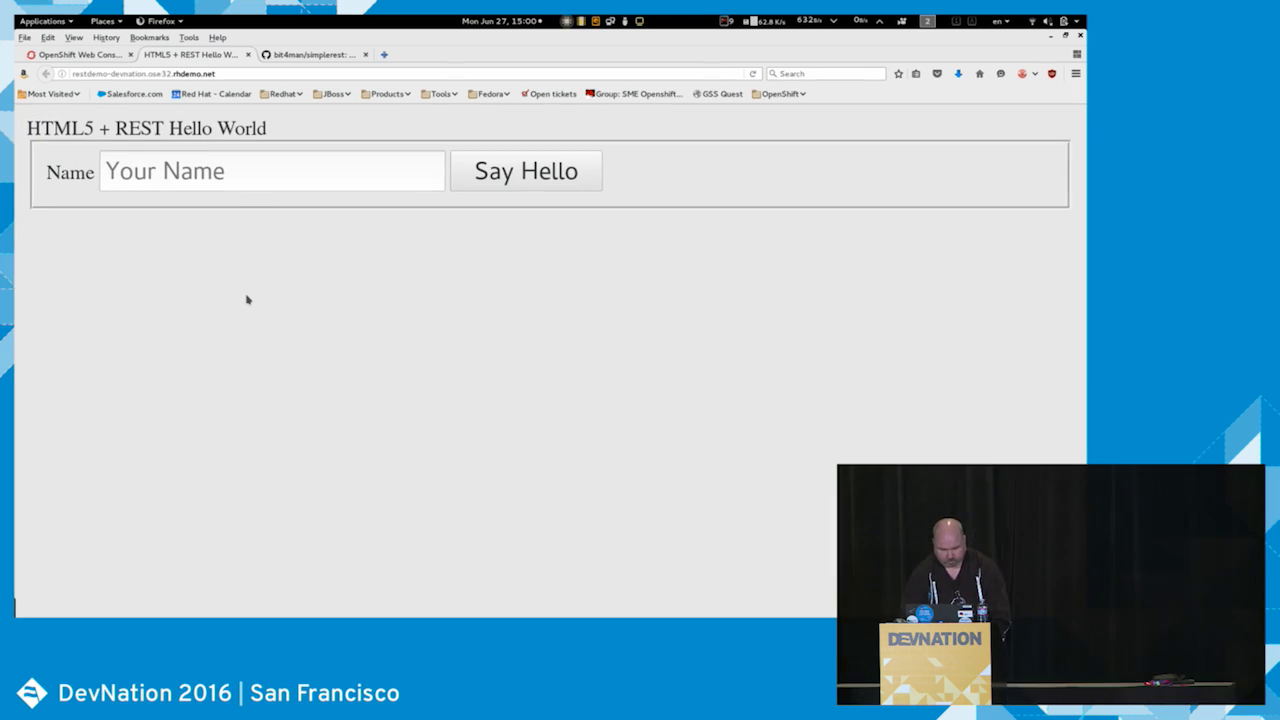
- Enter a first name in the Hello World form and submit it to request the greeting
click(313, 175)
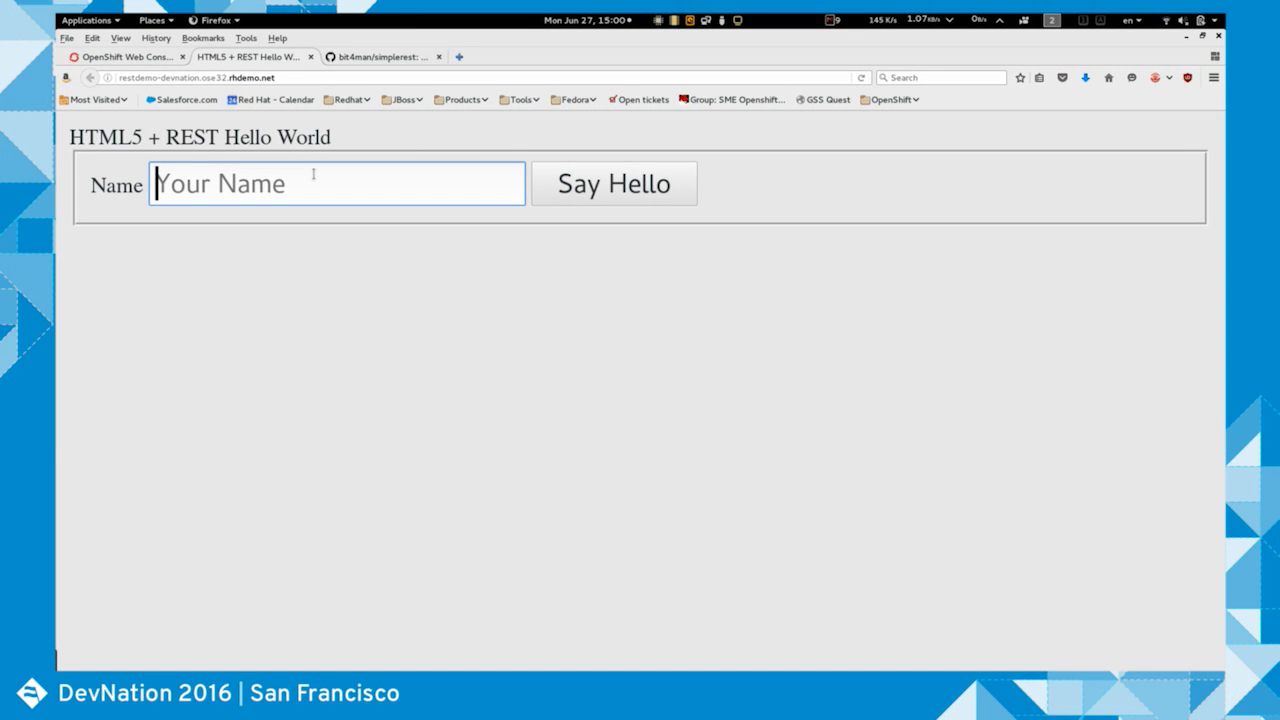
text(Peter)
key(Return)
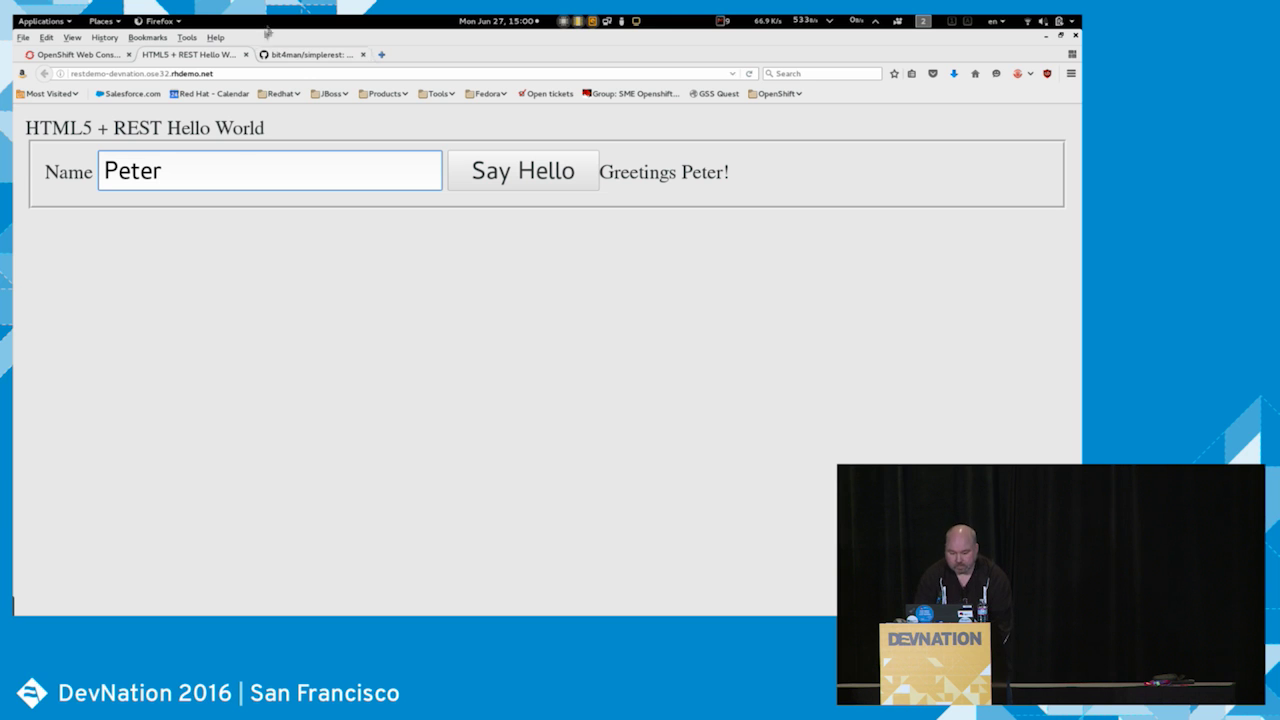
- Switch to the simplerest GitHub repository and view HelloService.java in src/main/java/org/jboss/as/quickstarts/html5rest
click(291, 57)
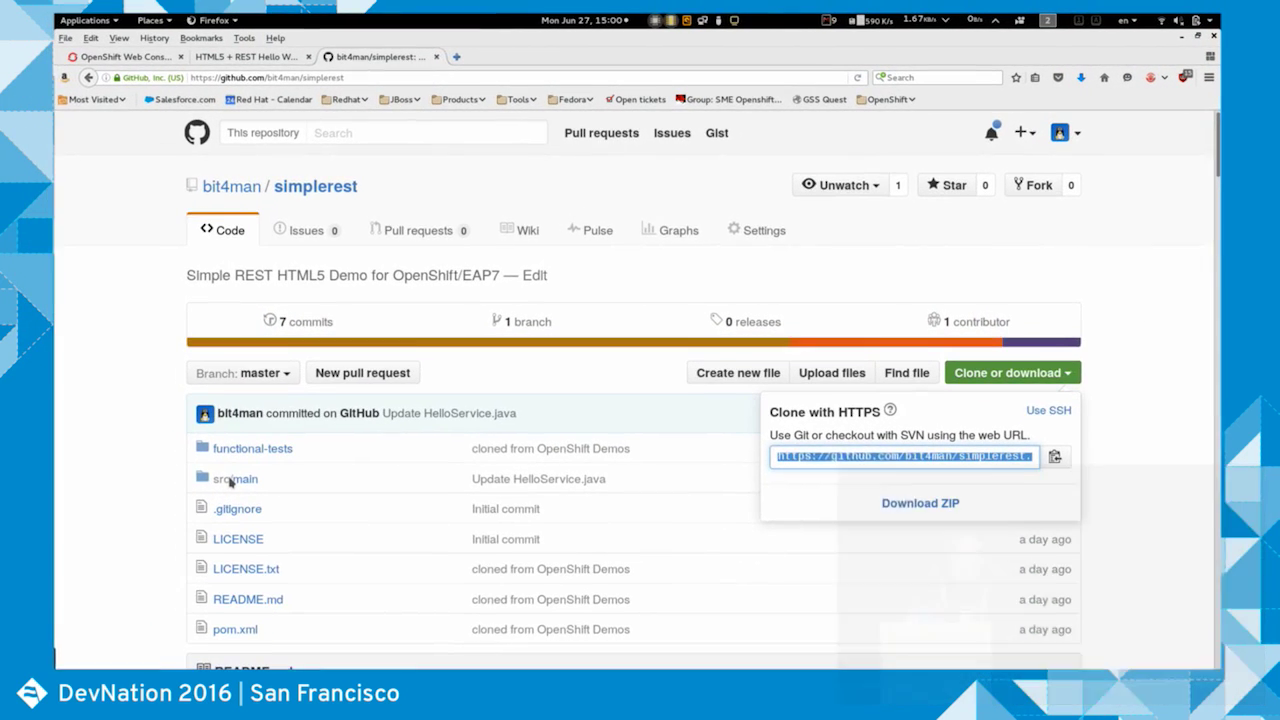
click(232, 483)
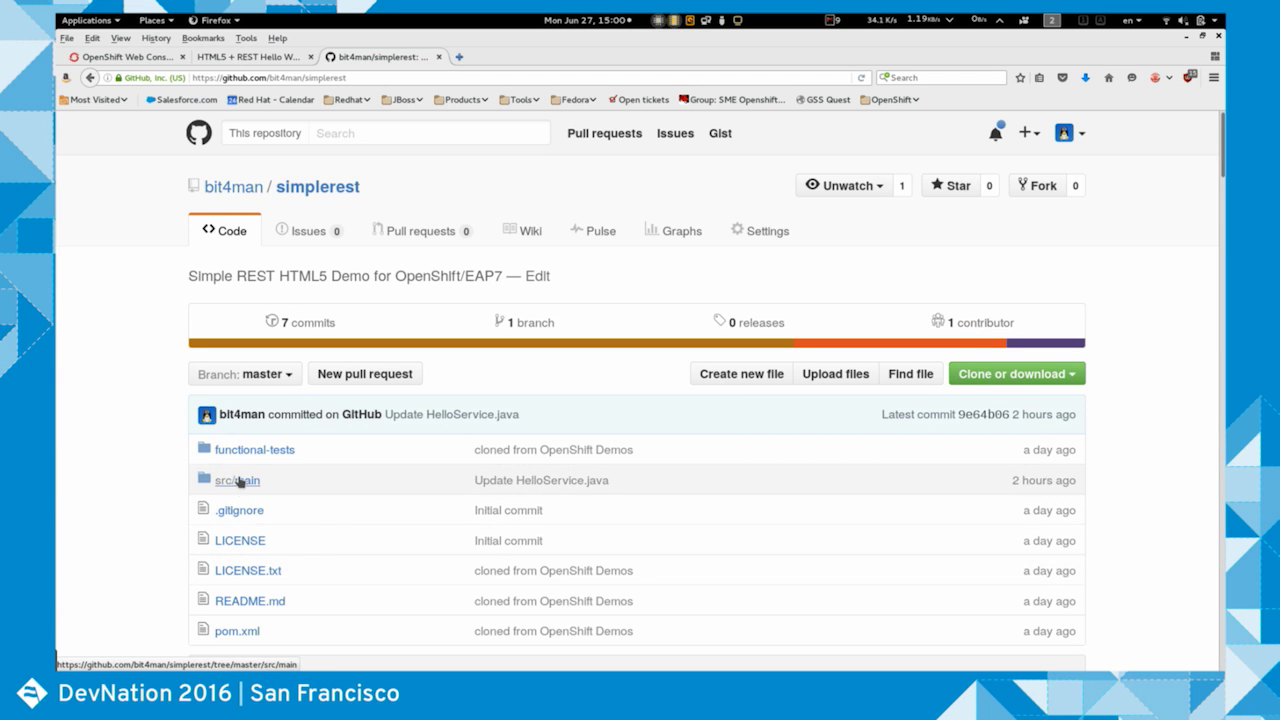
click(234, 481)
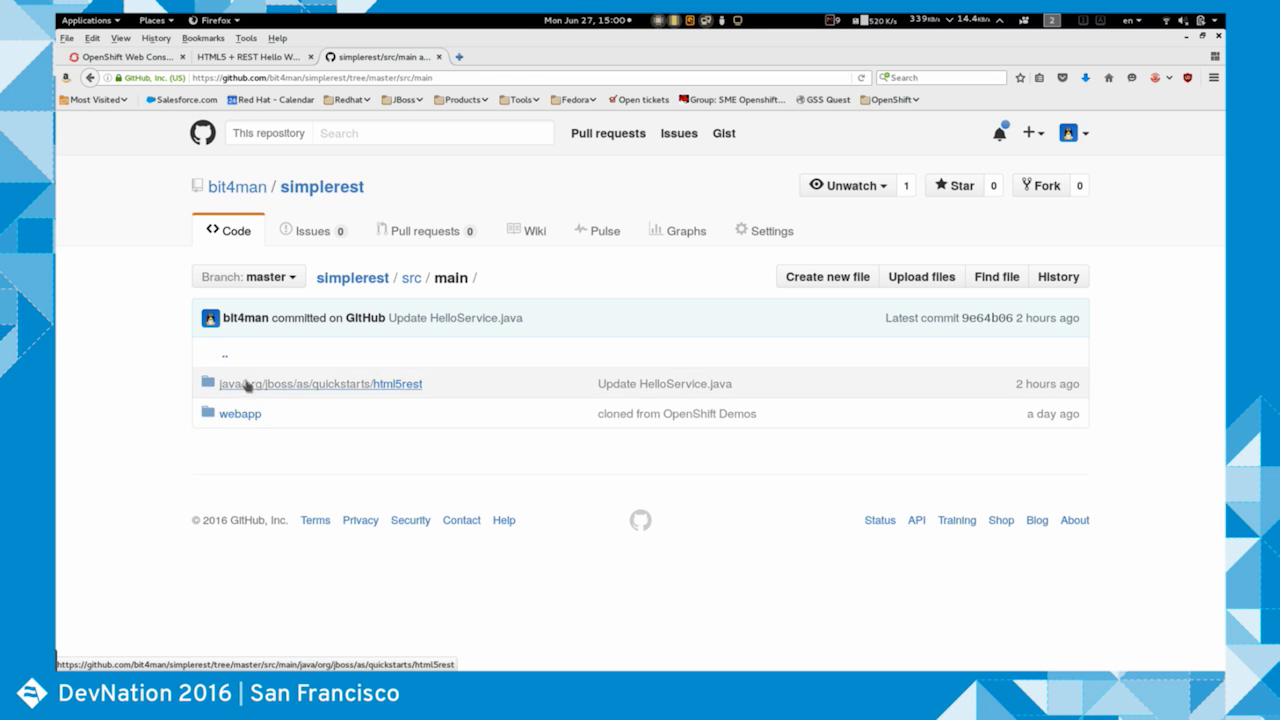
click(253, 386)
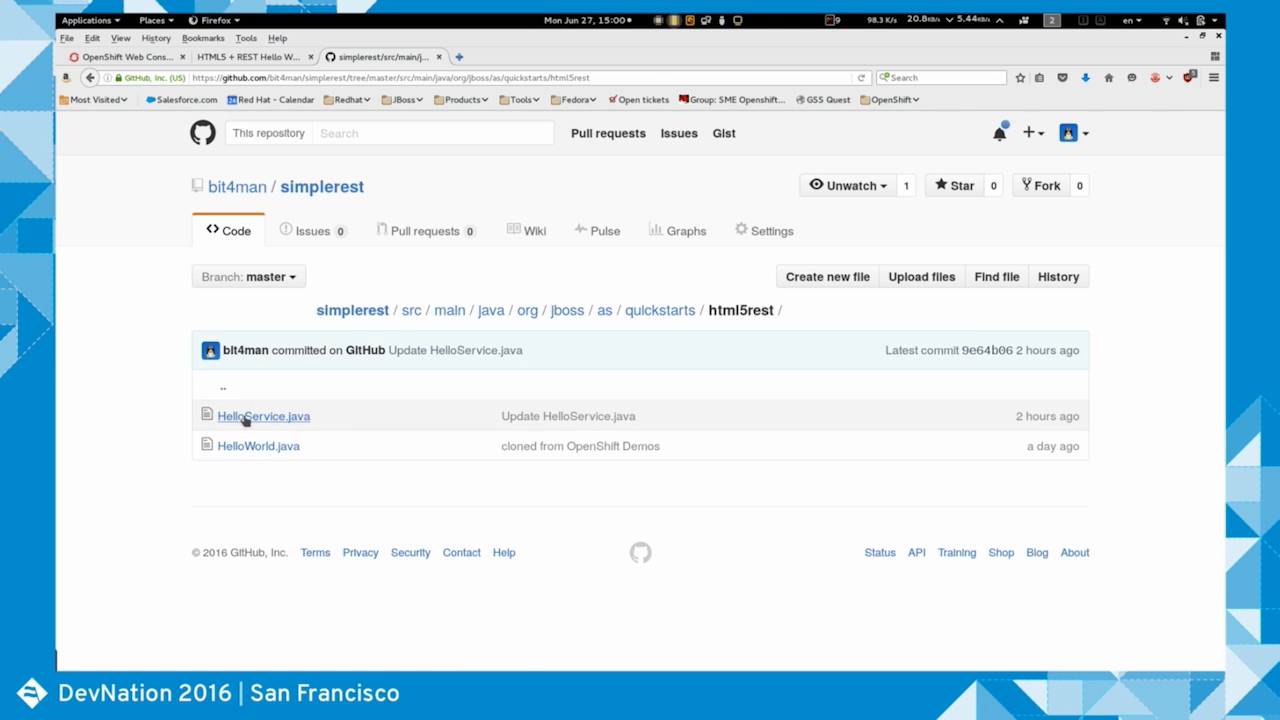
click(246, 418)
scroll(443, 478, down, 5)
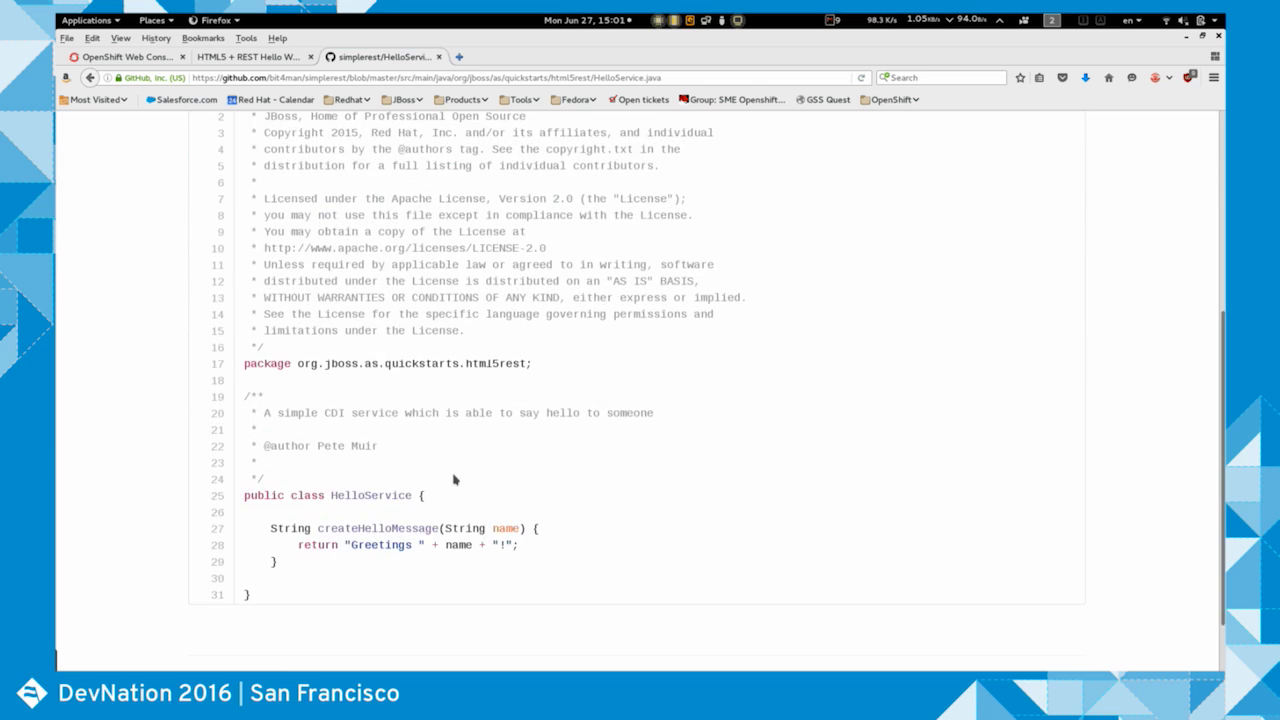
scroll(677, 437, up, 5)
scroll(900, 400, down, 1)
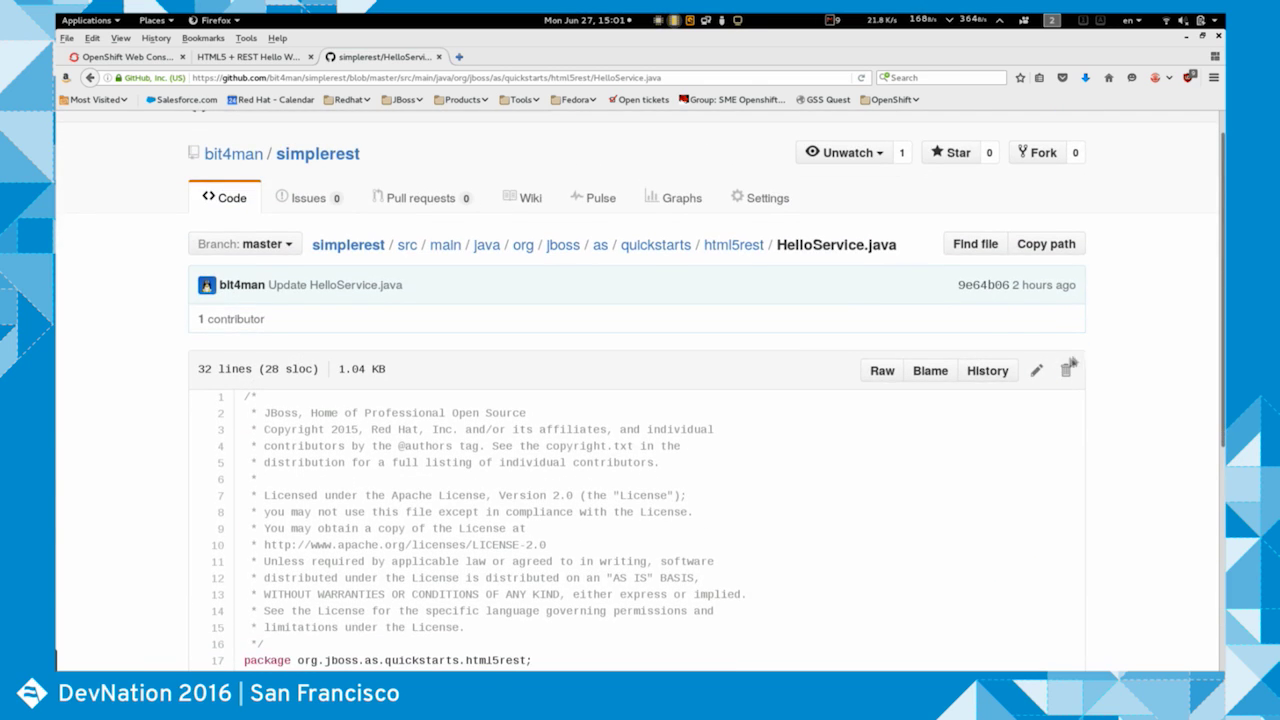
- Edit HelloService.java so the returned message begins with "DevNation Greetings " and commit directly to the master branch
click(1037, 370)
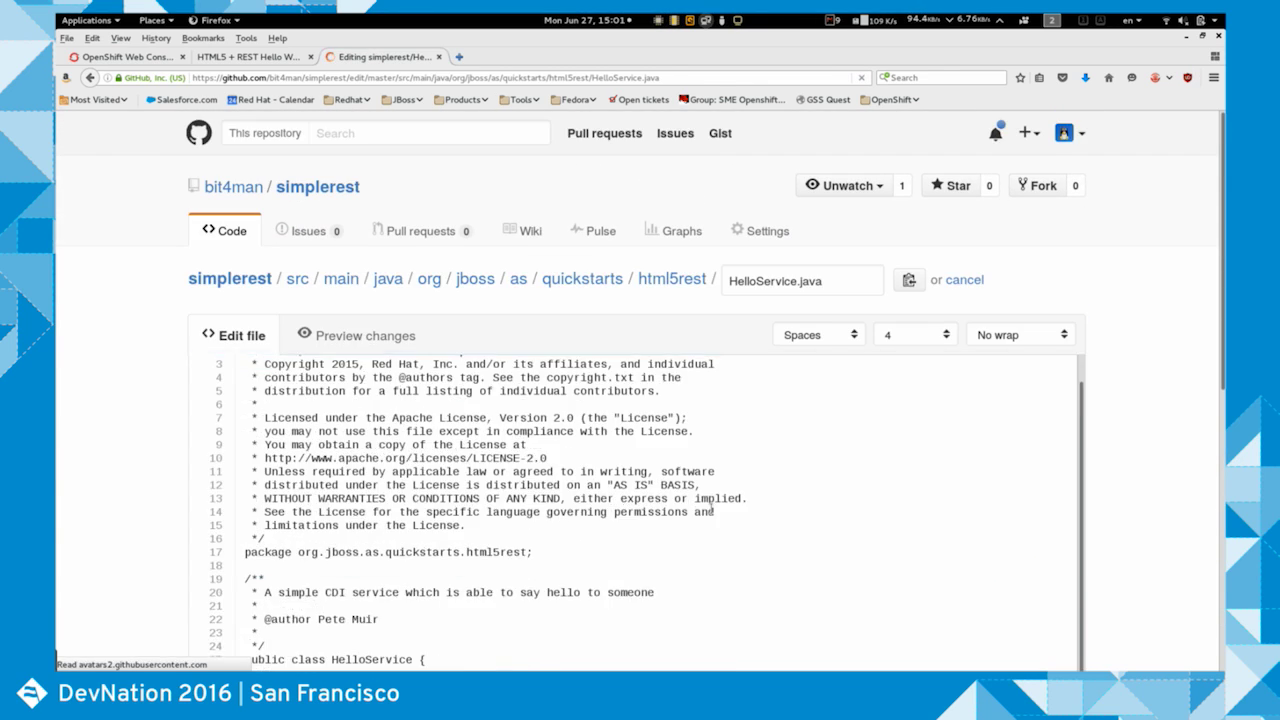
scroll(686, 506, down, 3)
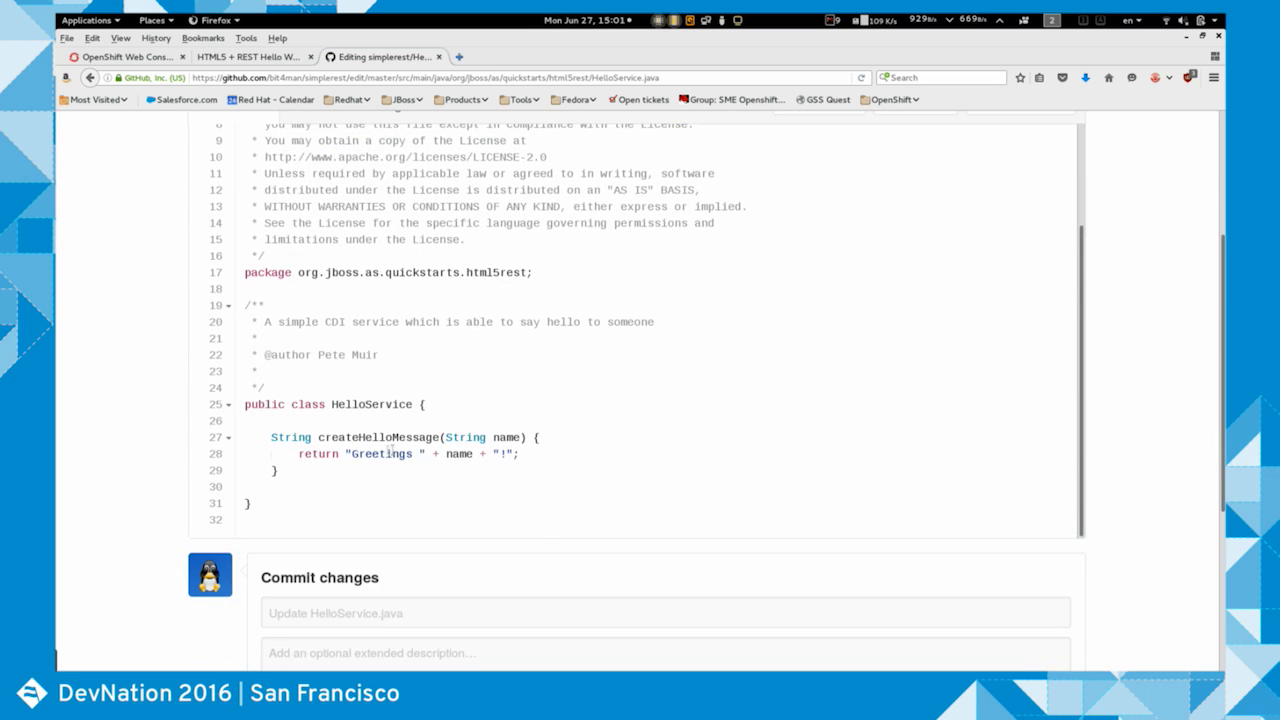
click(352, 453)
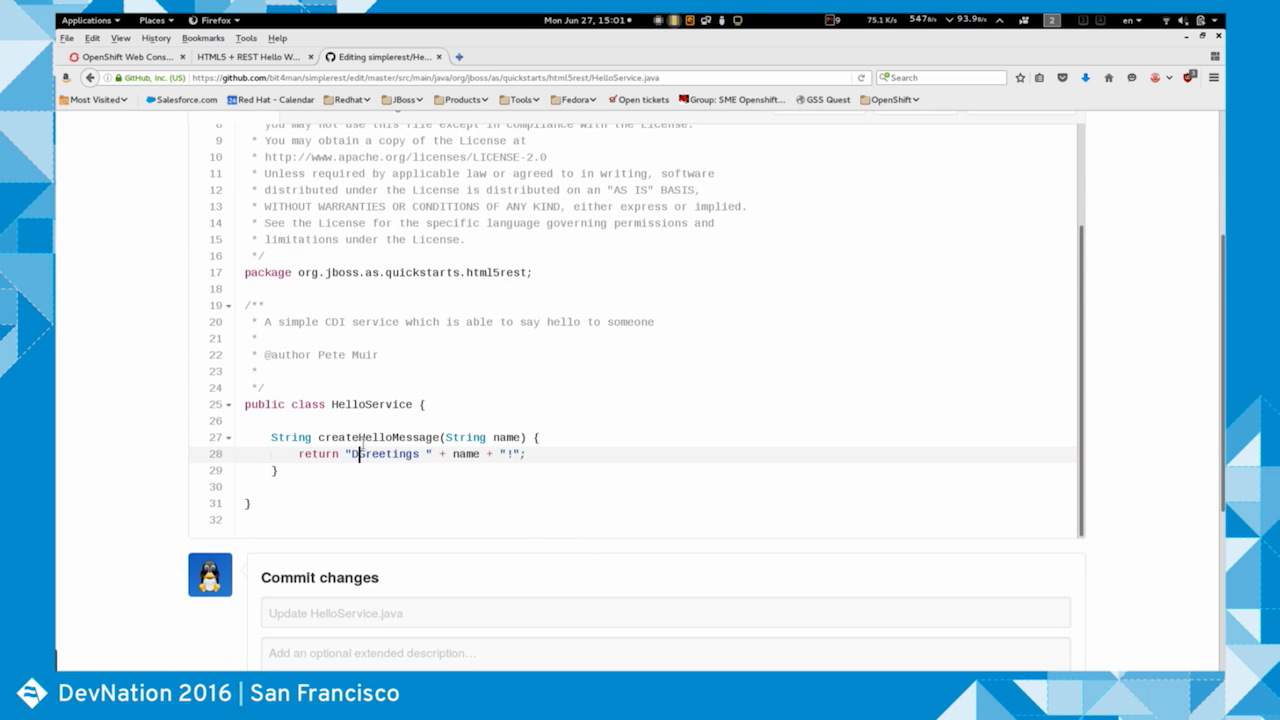
text(DevNation)
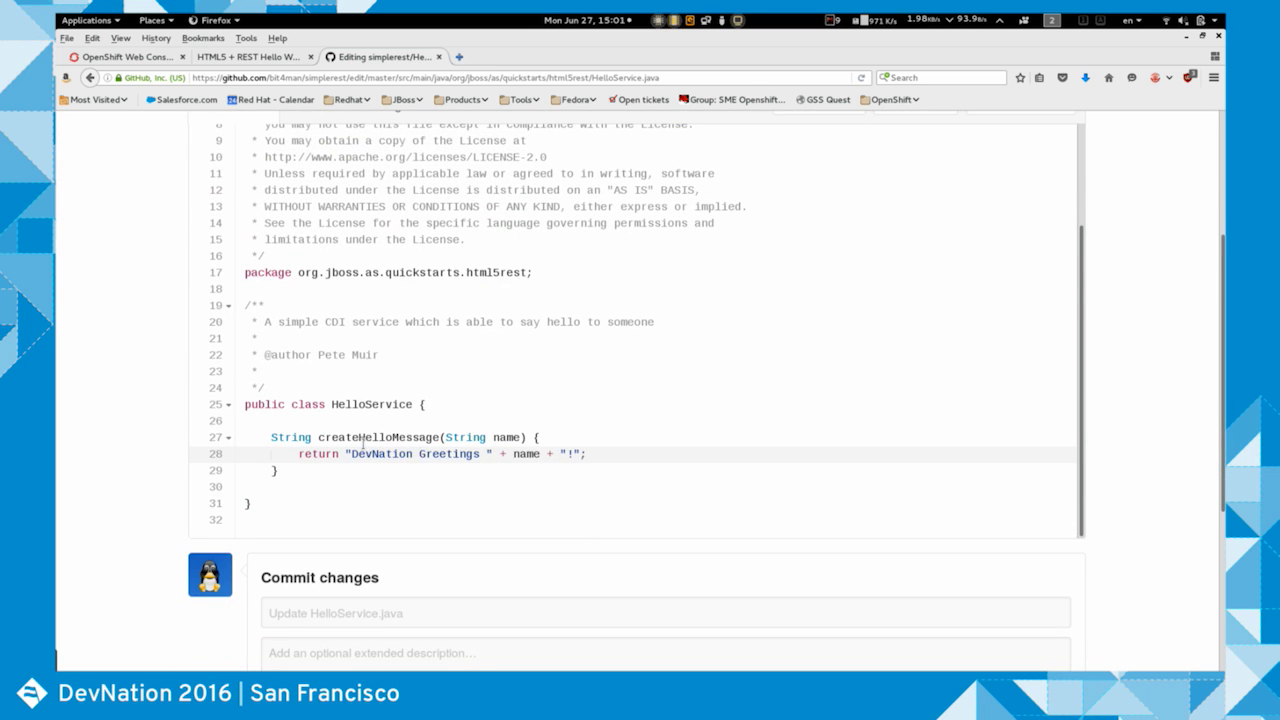
scroll(380, 543, down, 4)
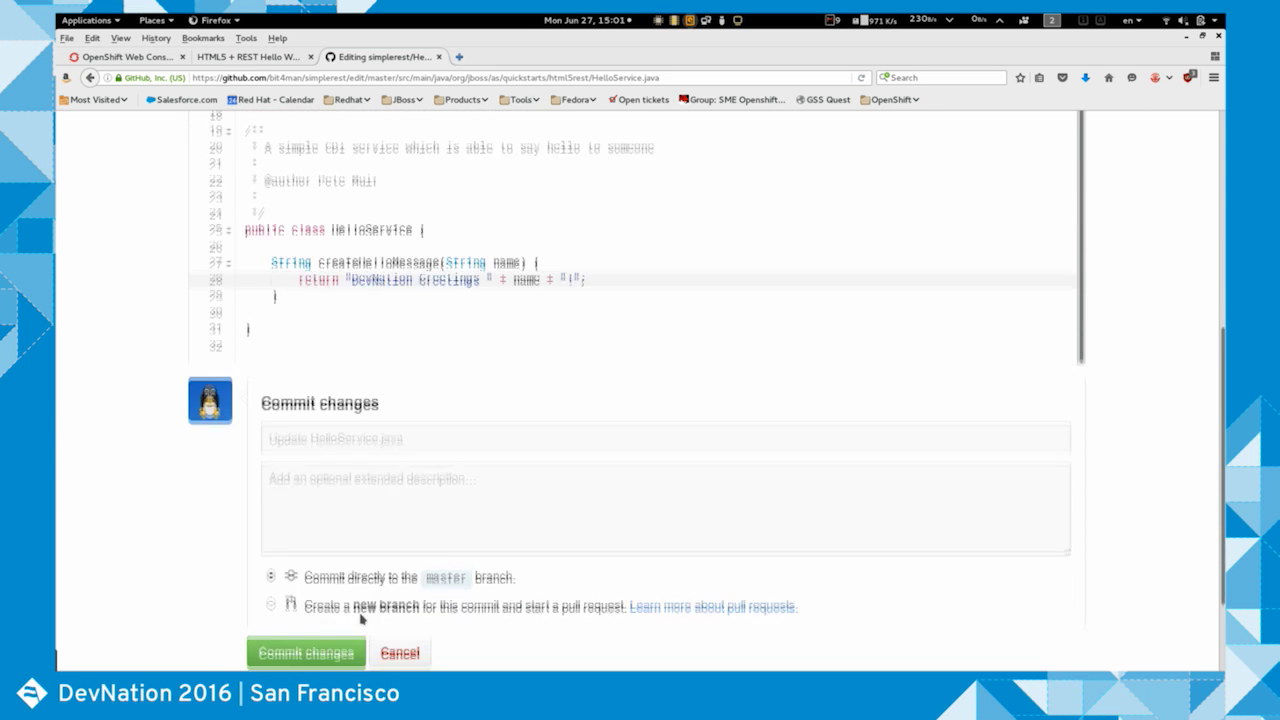
click(326, 598)
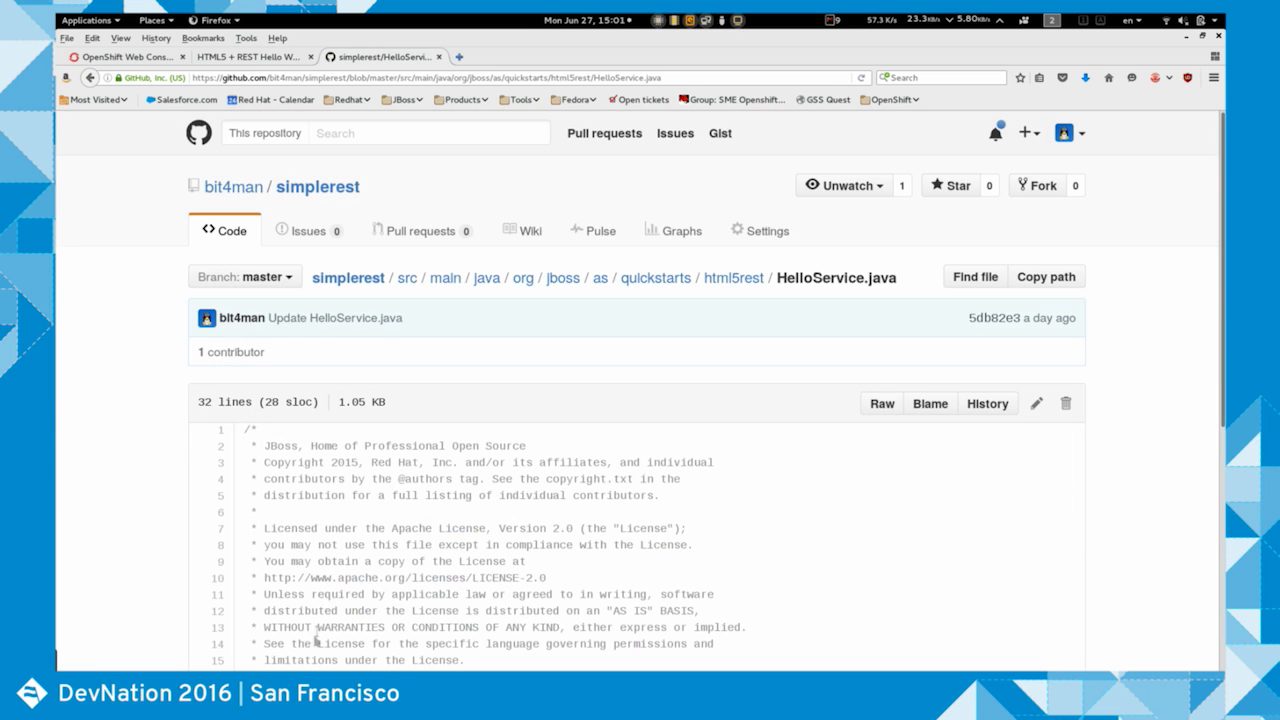
- Switch back to the OpenShift console and start a new build of restdemo in the DevNation project
click(120, 38)
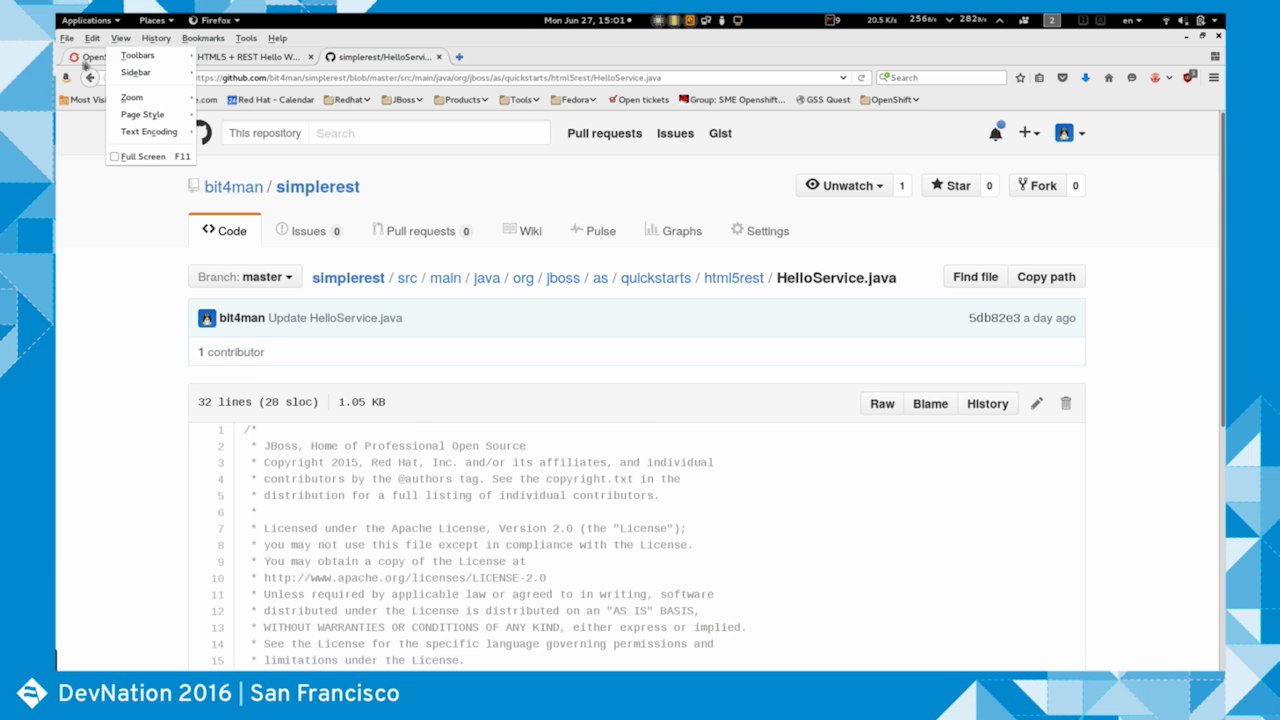
click(90, 60)
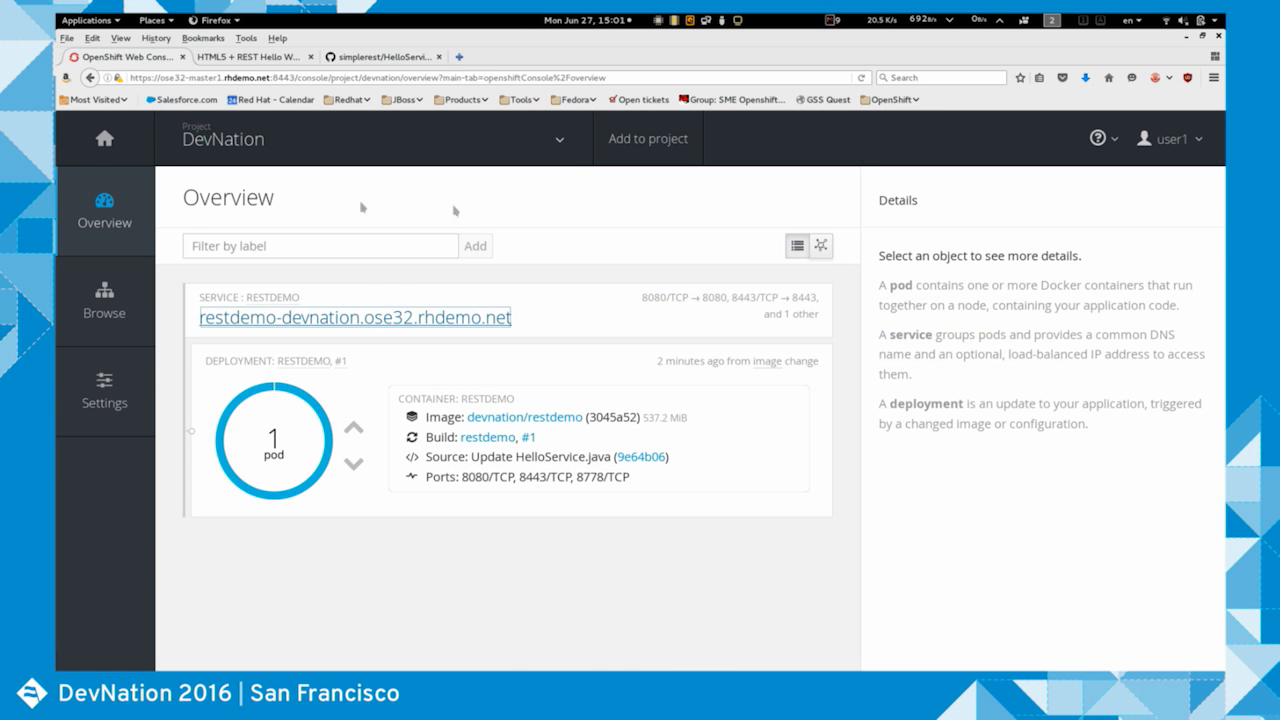
click(104, 314)
mouse_move(104, 314)
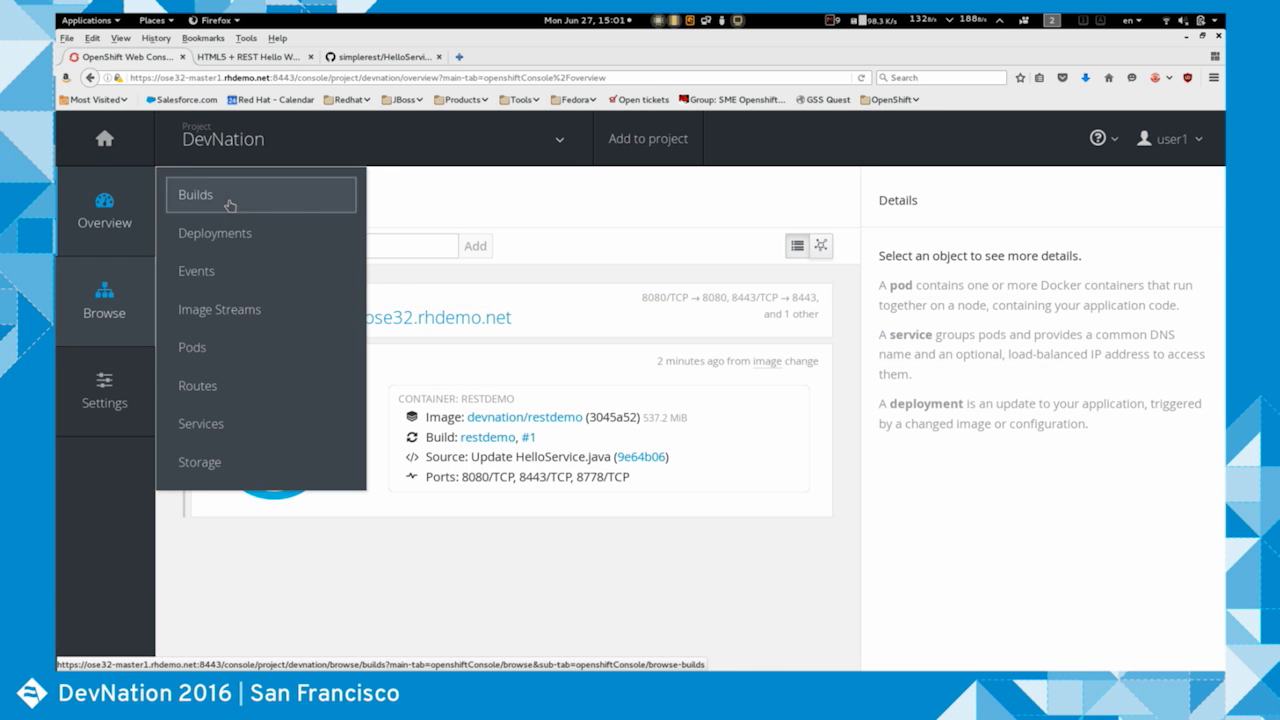
click(244, 202)
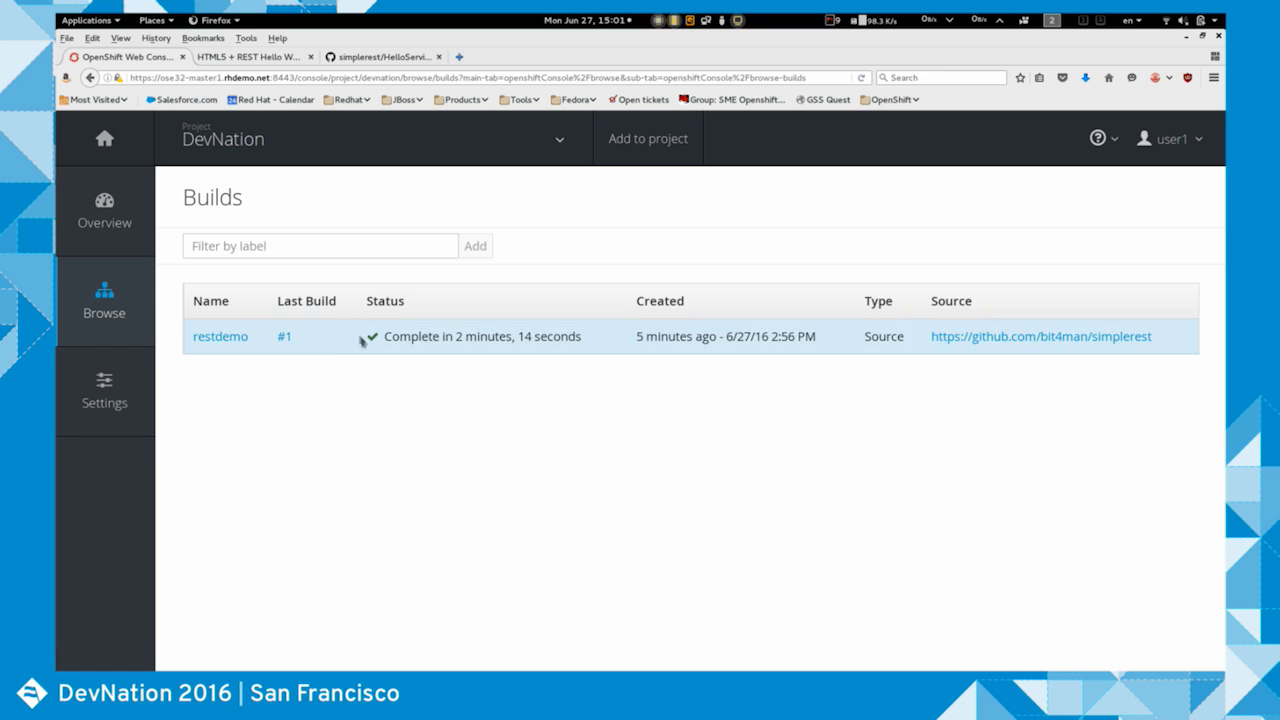
click(208, 337)
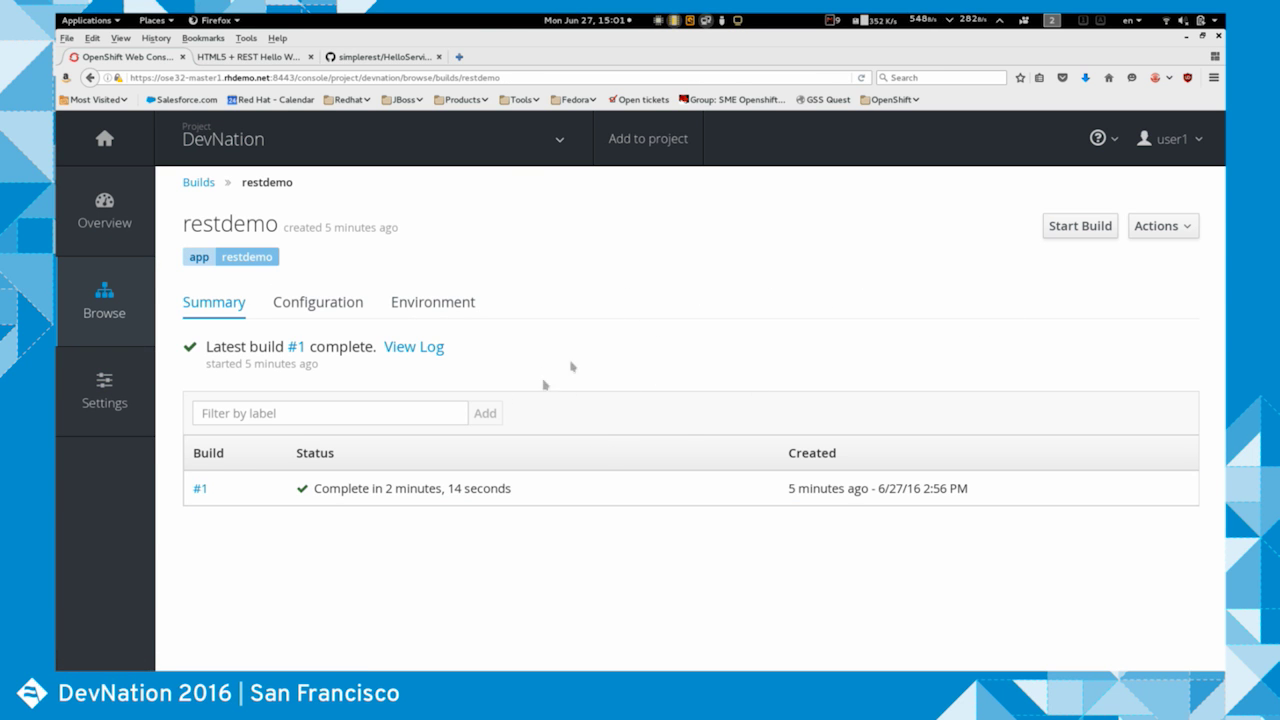
click(1109, 228)
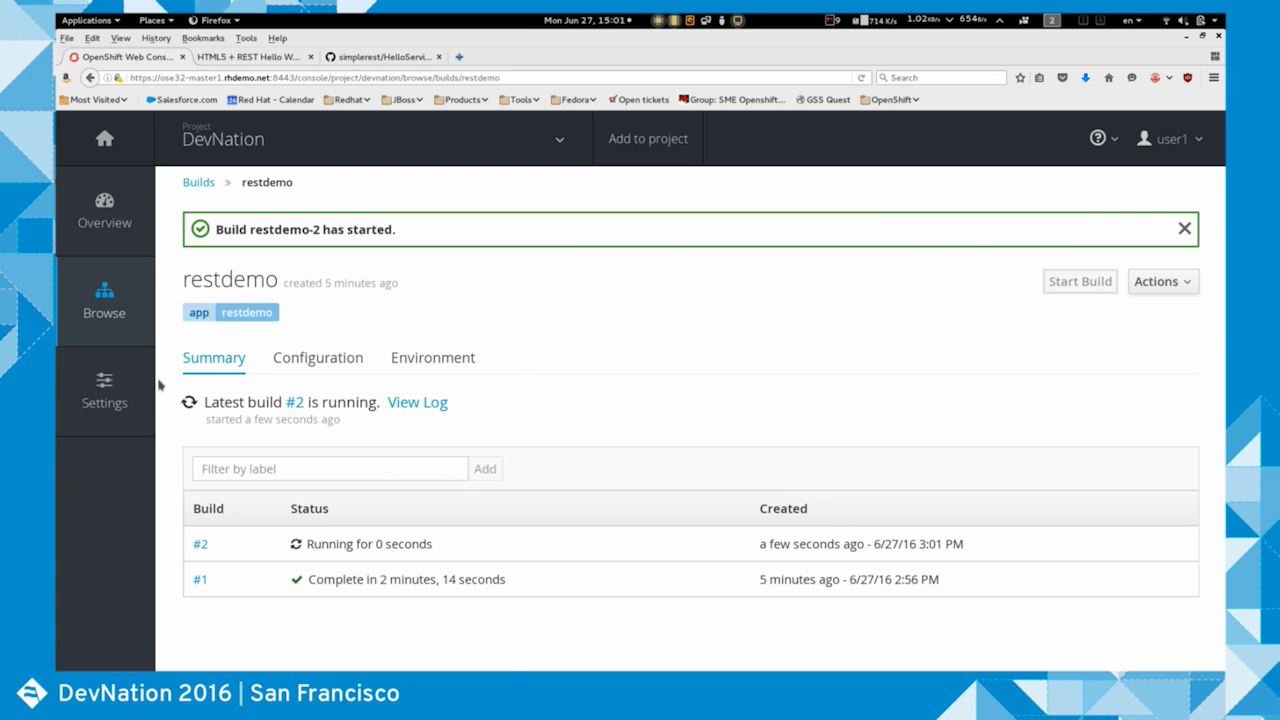
- Follow the log of the running restdemo build #2, then return to the project's builds list
click(430, 403)
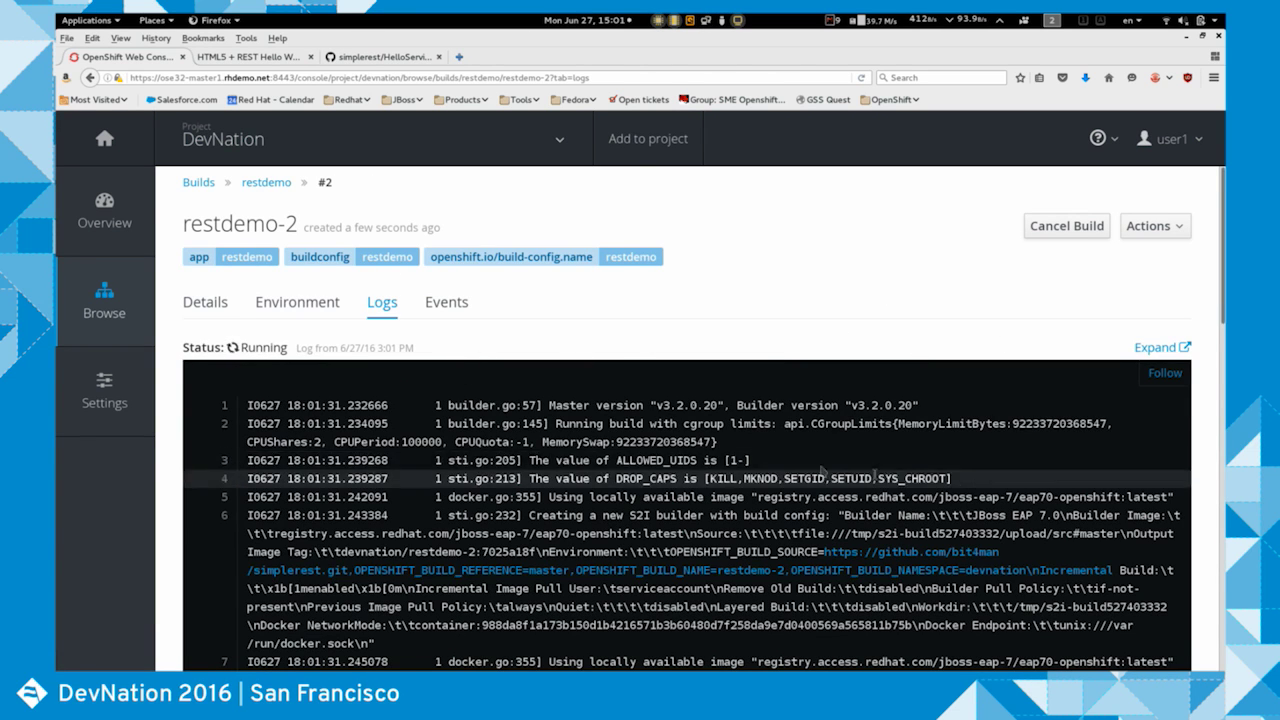
click(1165, 409)
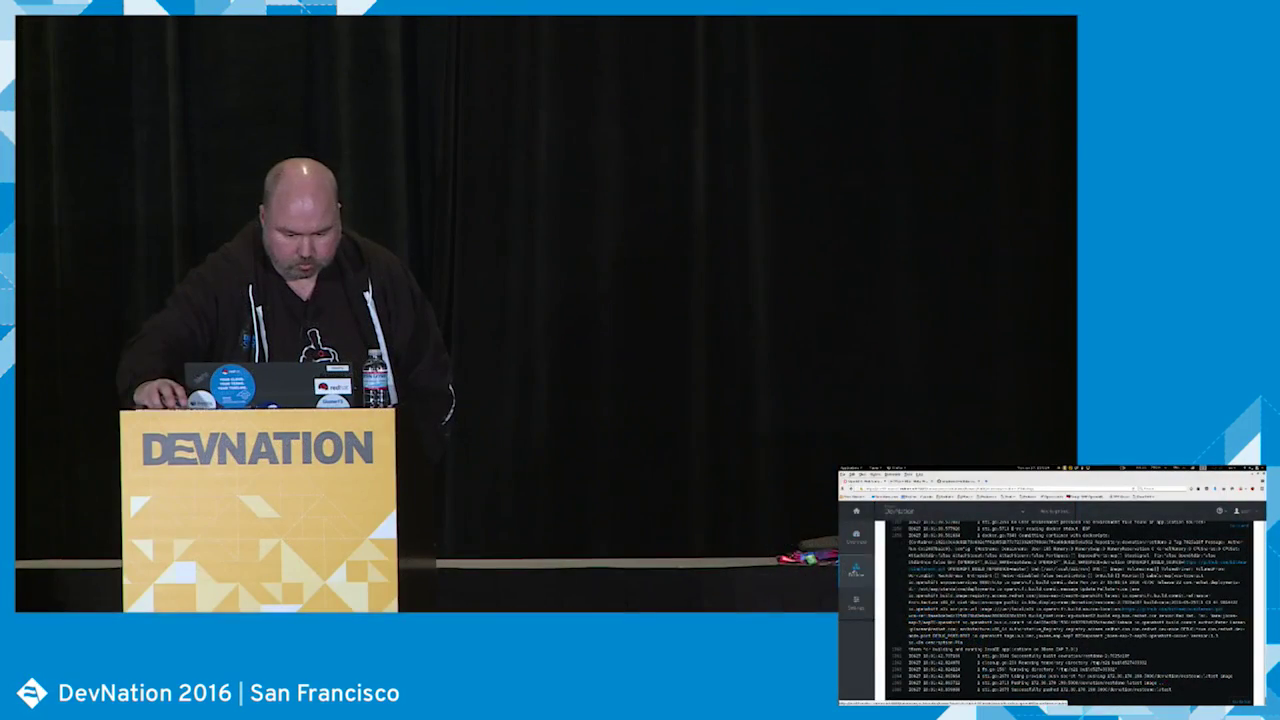
mouse_move(856, 568)
click(888, 532)
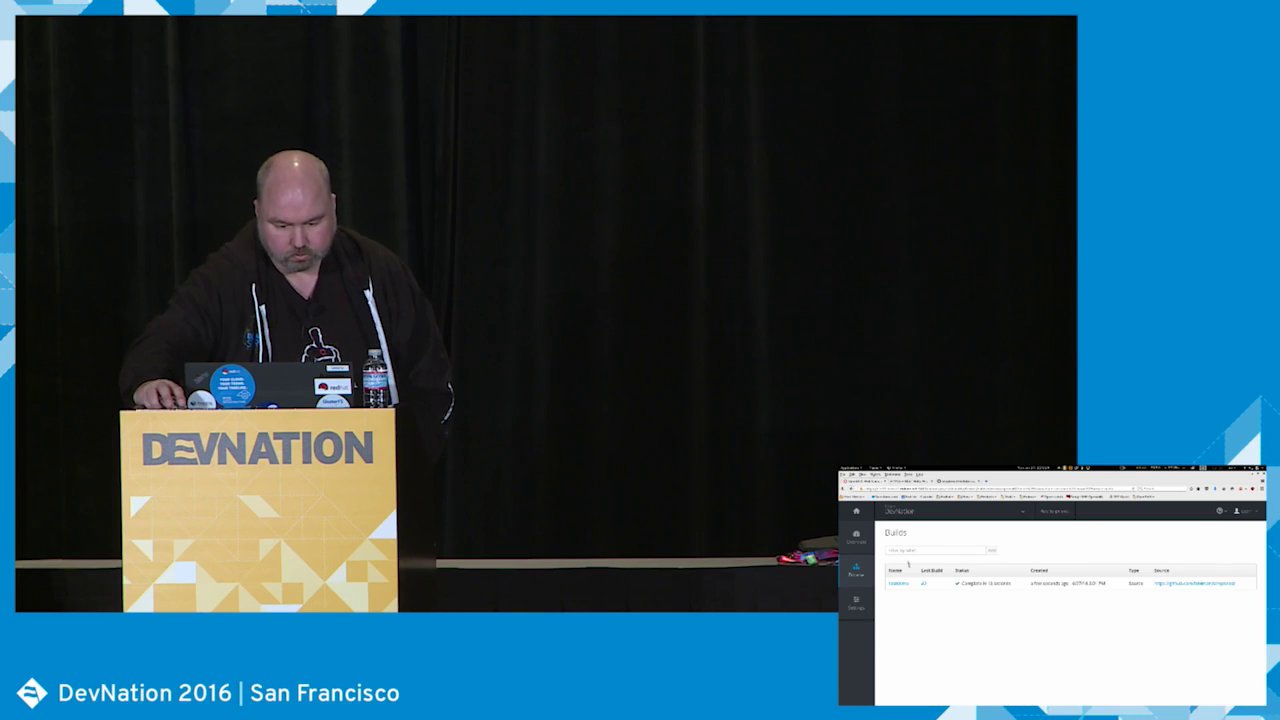
- Open the restdemo build configuration for editing as YAML
click(214, 333)
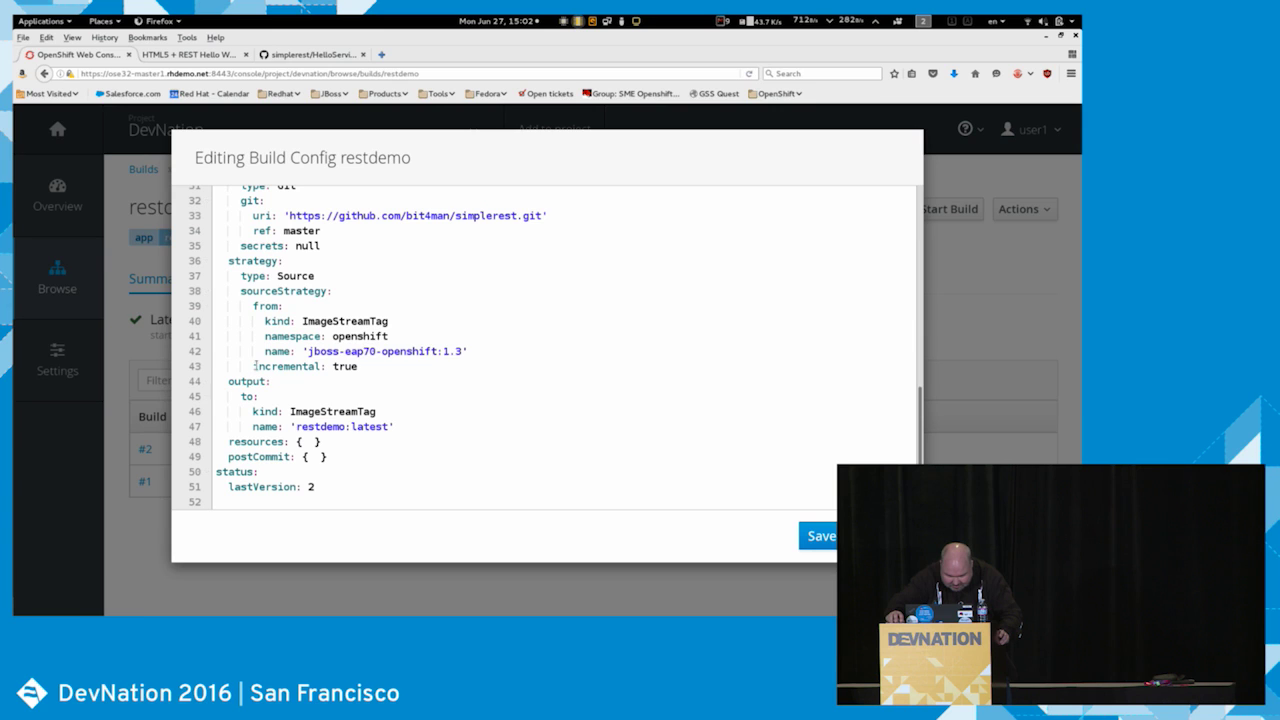
drag(256, 366, 365, 367)
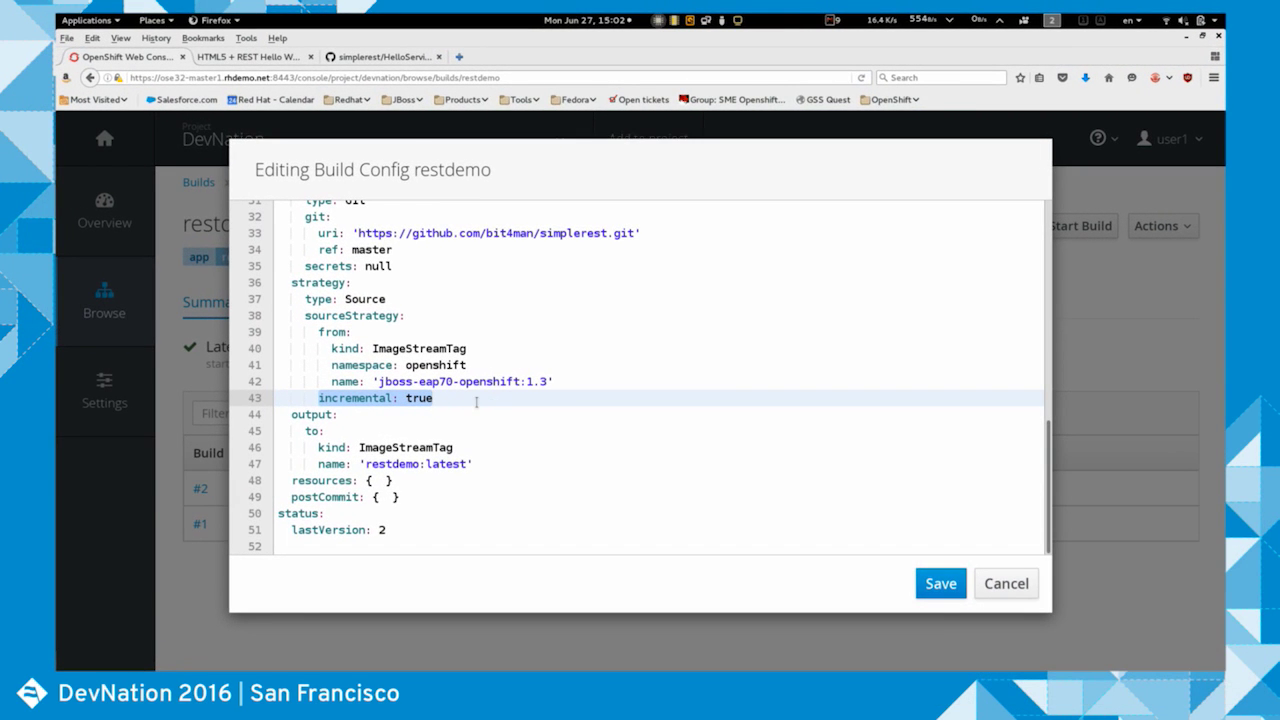
key(Delete)
key(Delete)
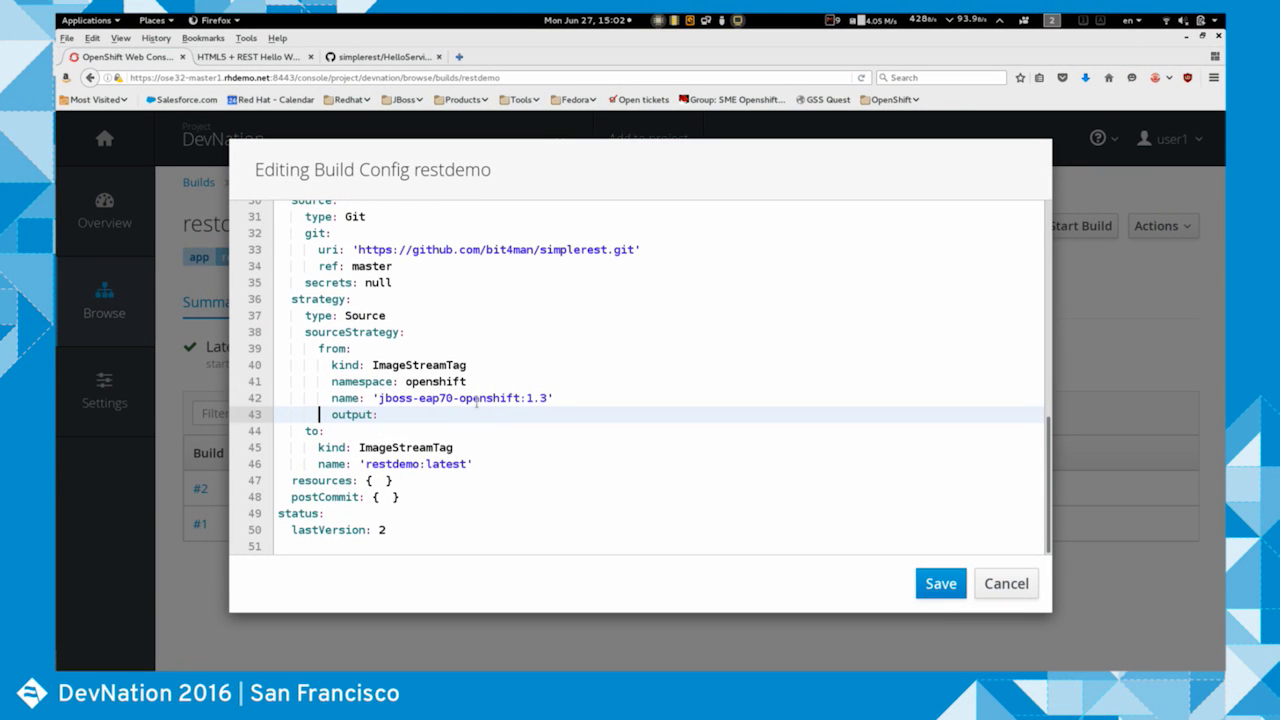
key(ctrl+z)
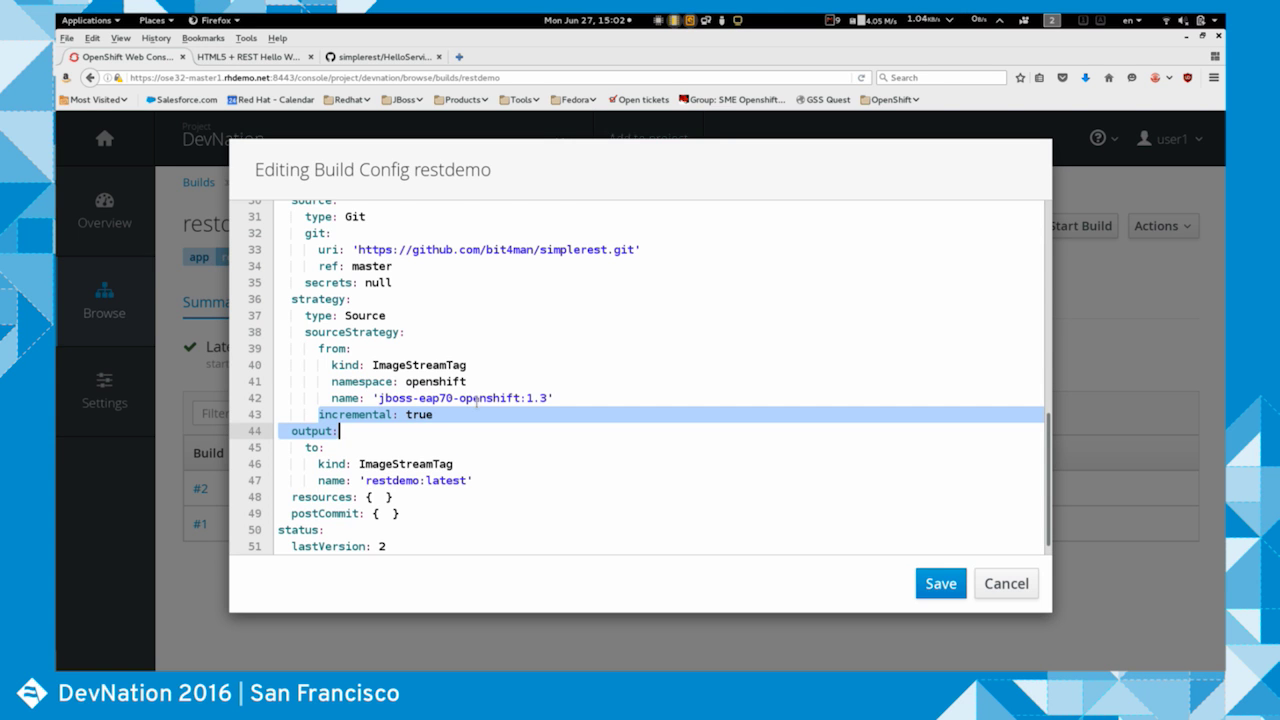
key(ctrl+z)
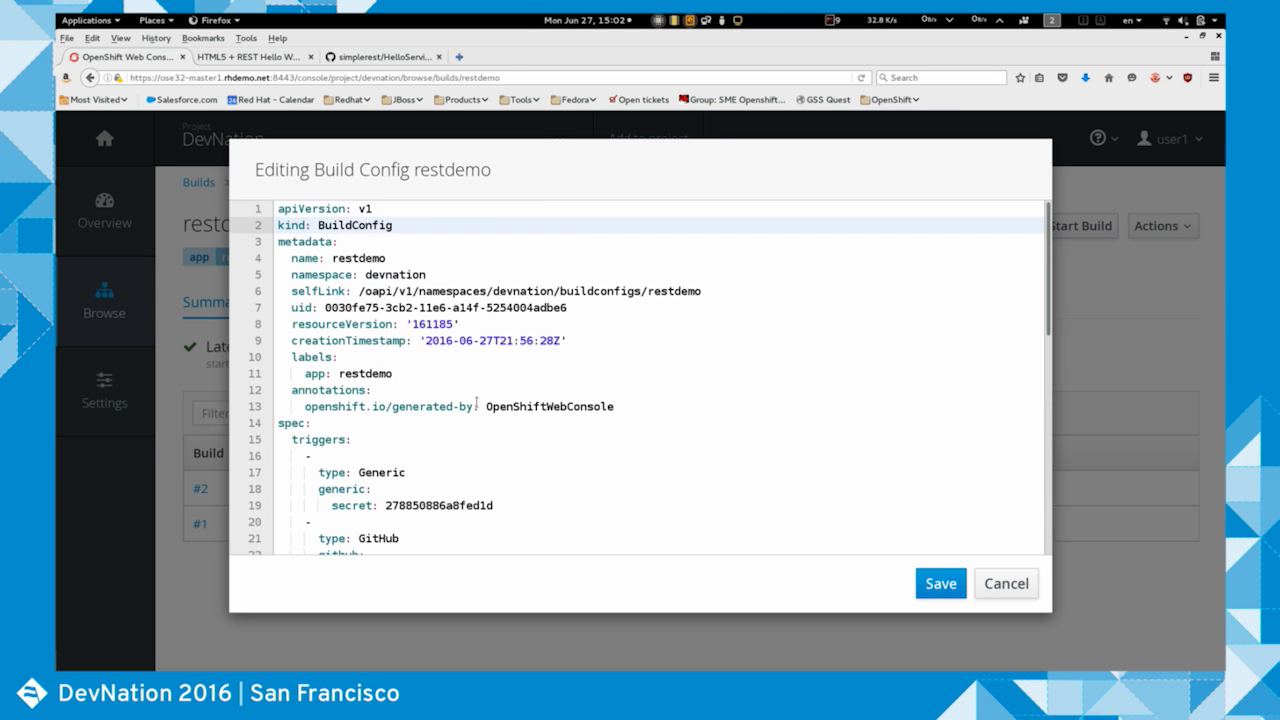
key(ctrl+shift+z)
key(ctrl+z)
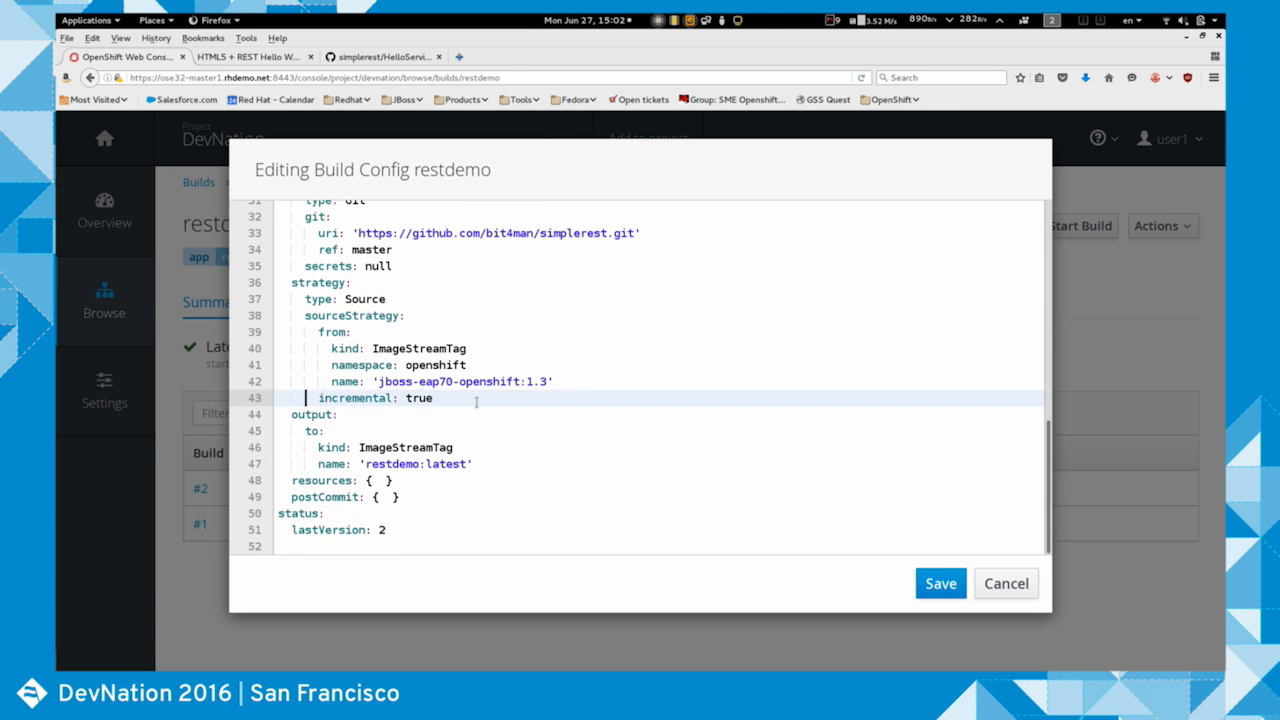
- Delete the "incremental: true" line from the sourceStrategy section of the restdemo build config and save it
key(ctrl+z)
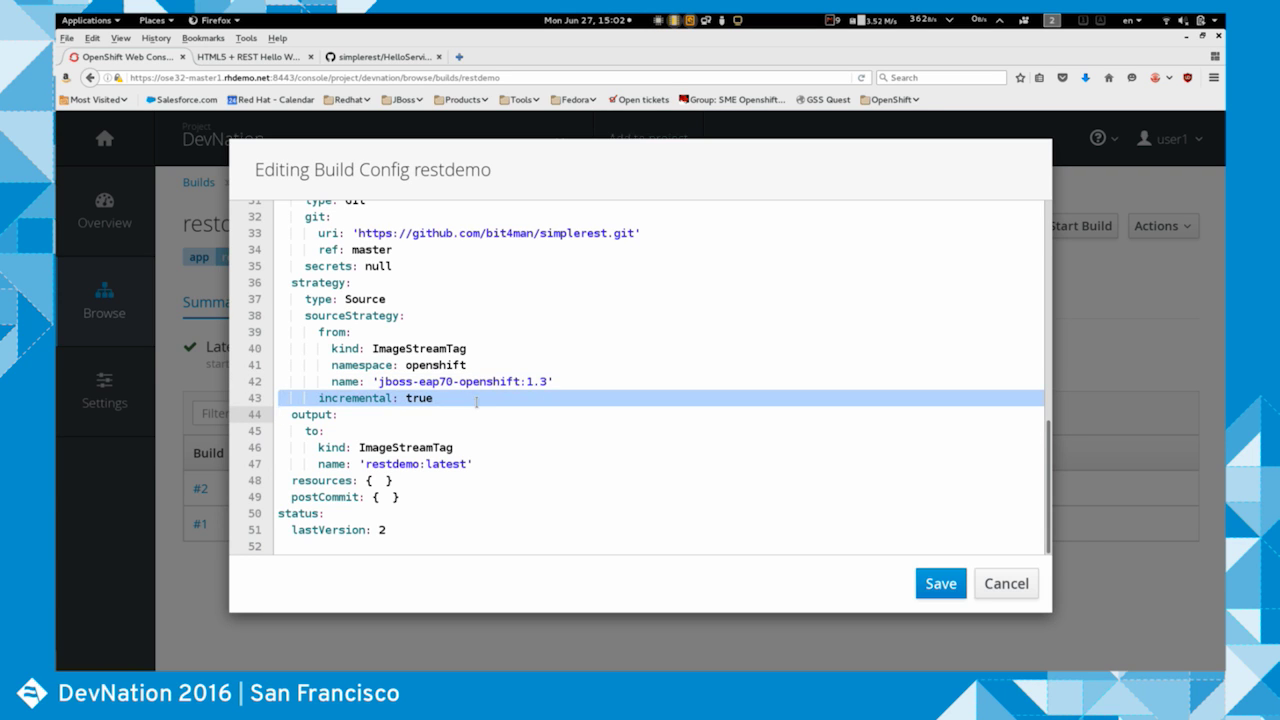
key(Delete)
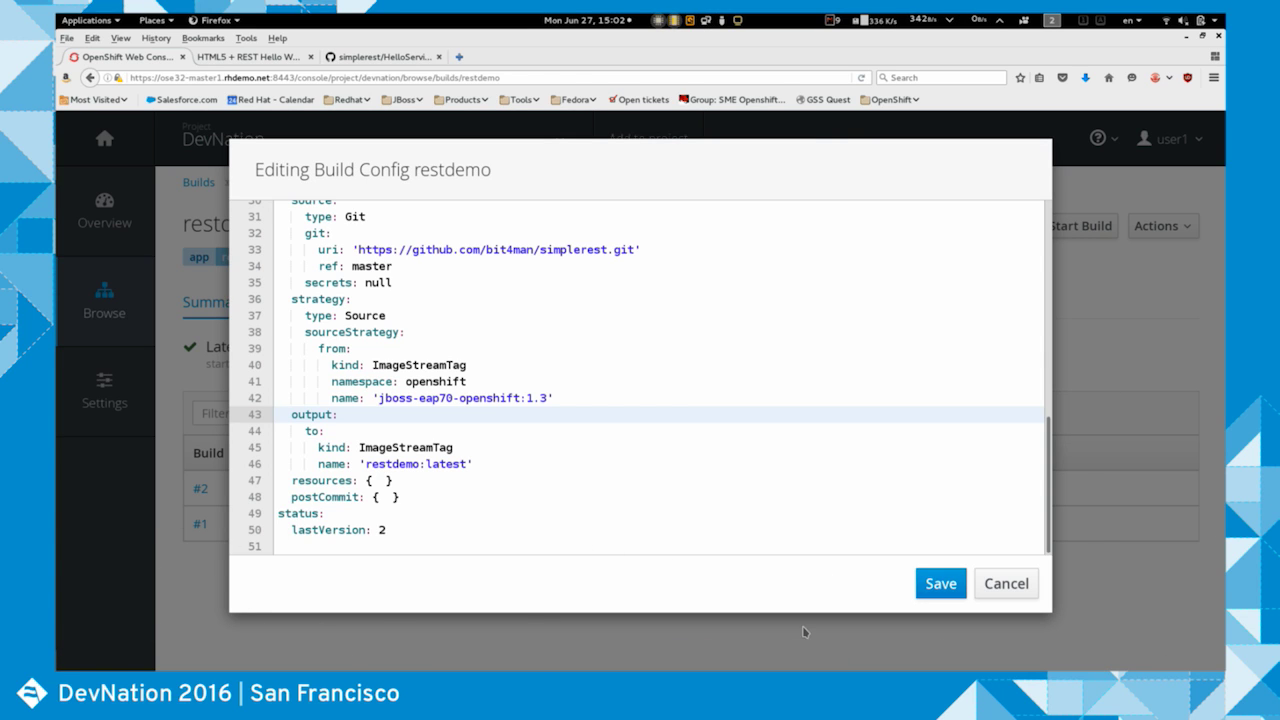
click(940, 584)
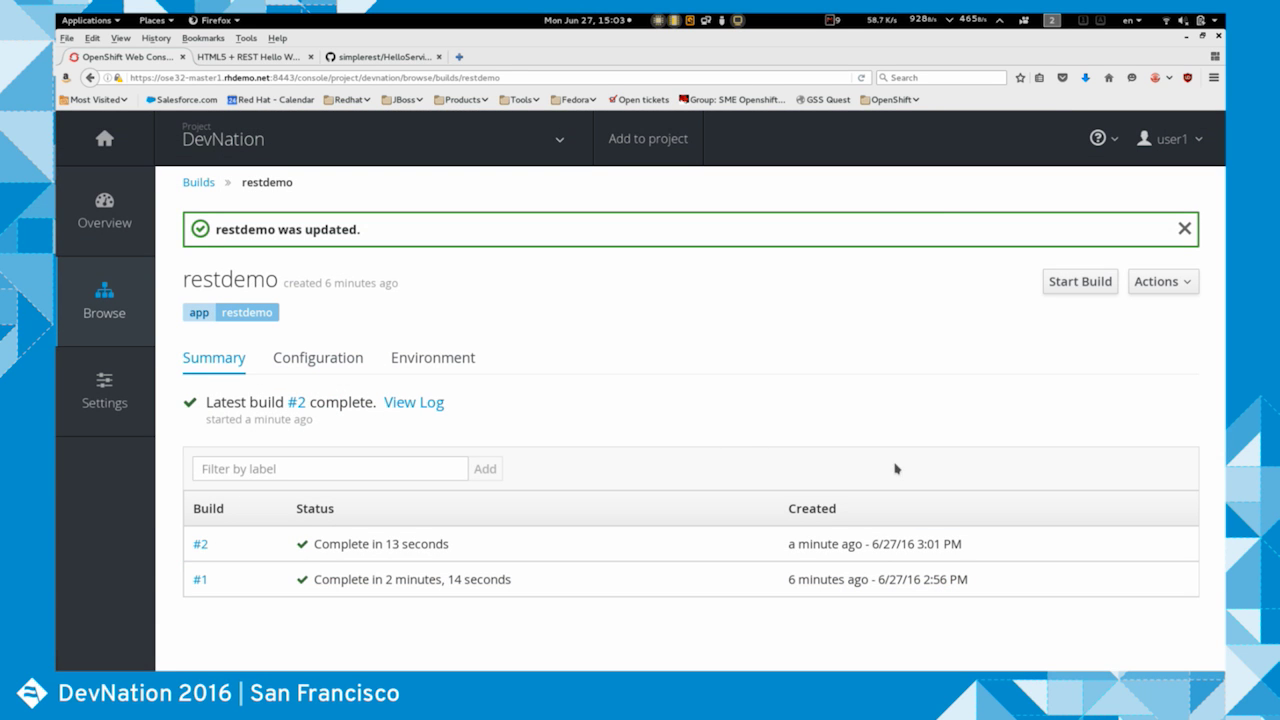
- Start a new restdemo build, look at the environment settings and return to the build summary
click(1091, 284)
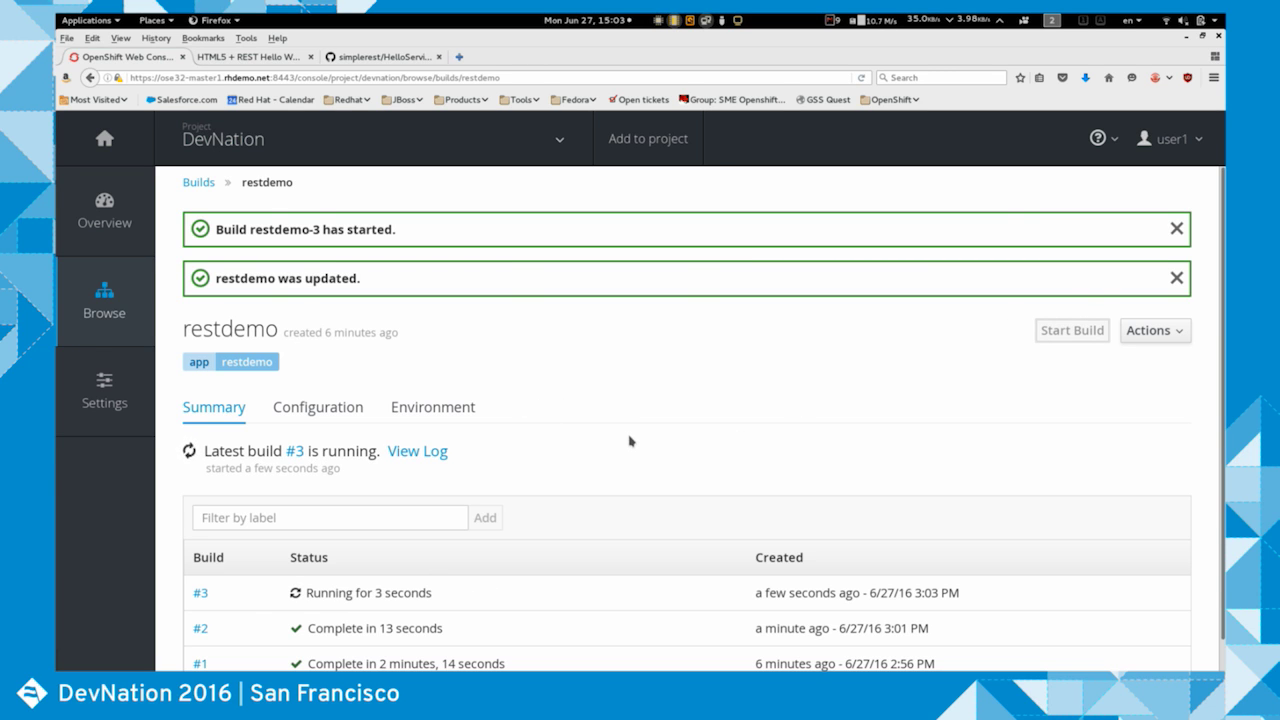
click(337, 405)
click(415, 414)
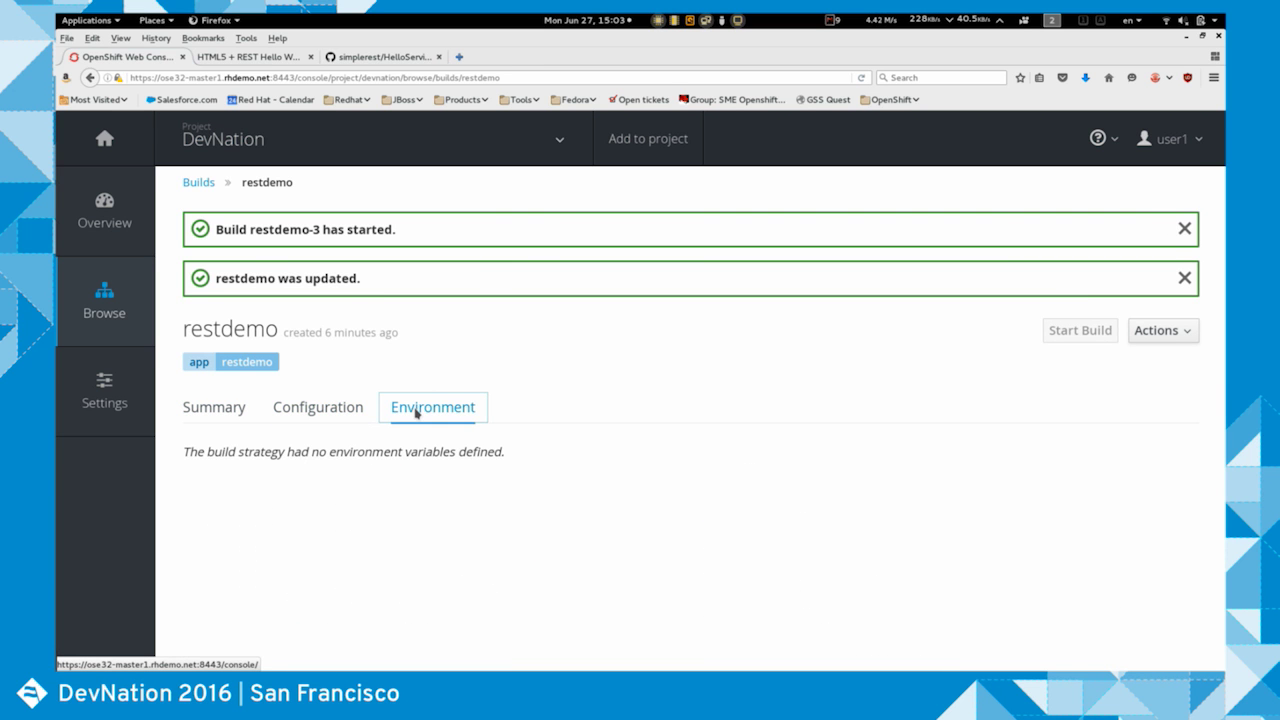
click(222, 410)
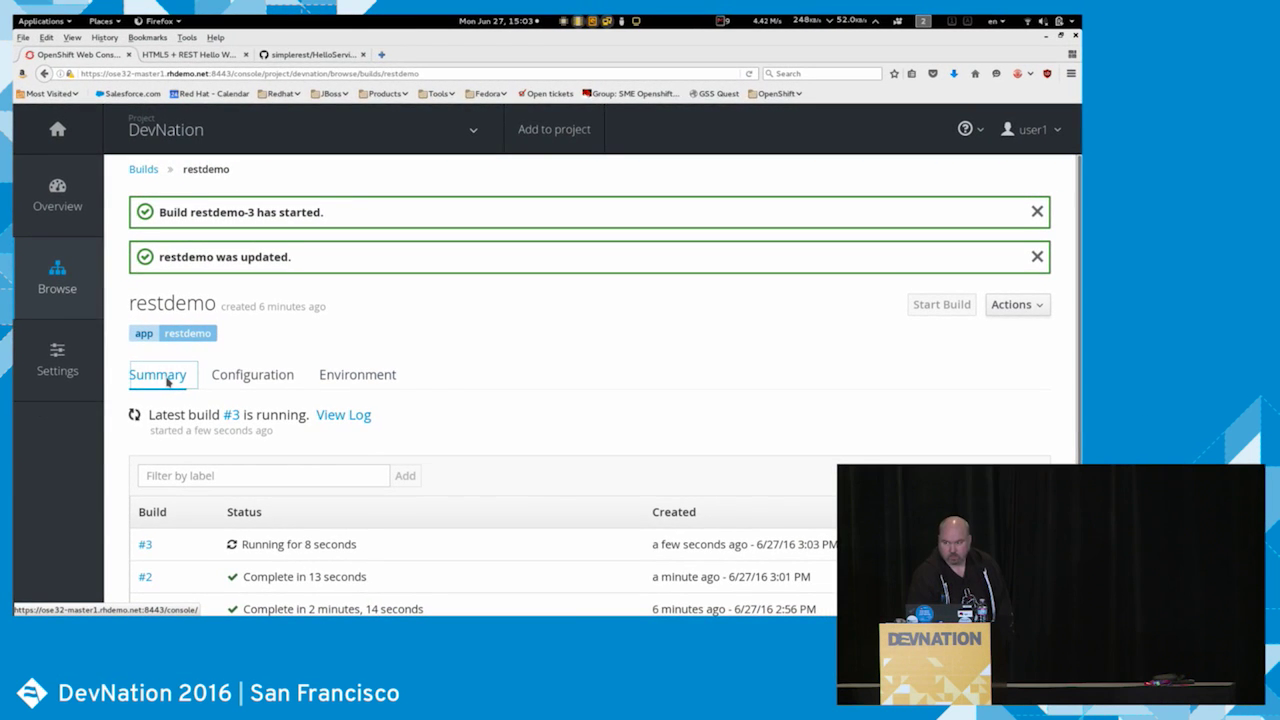
scroll(343, 370, down, 1)
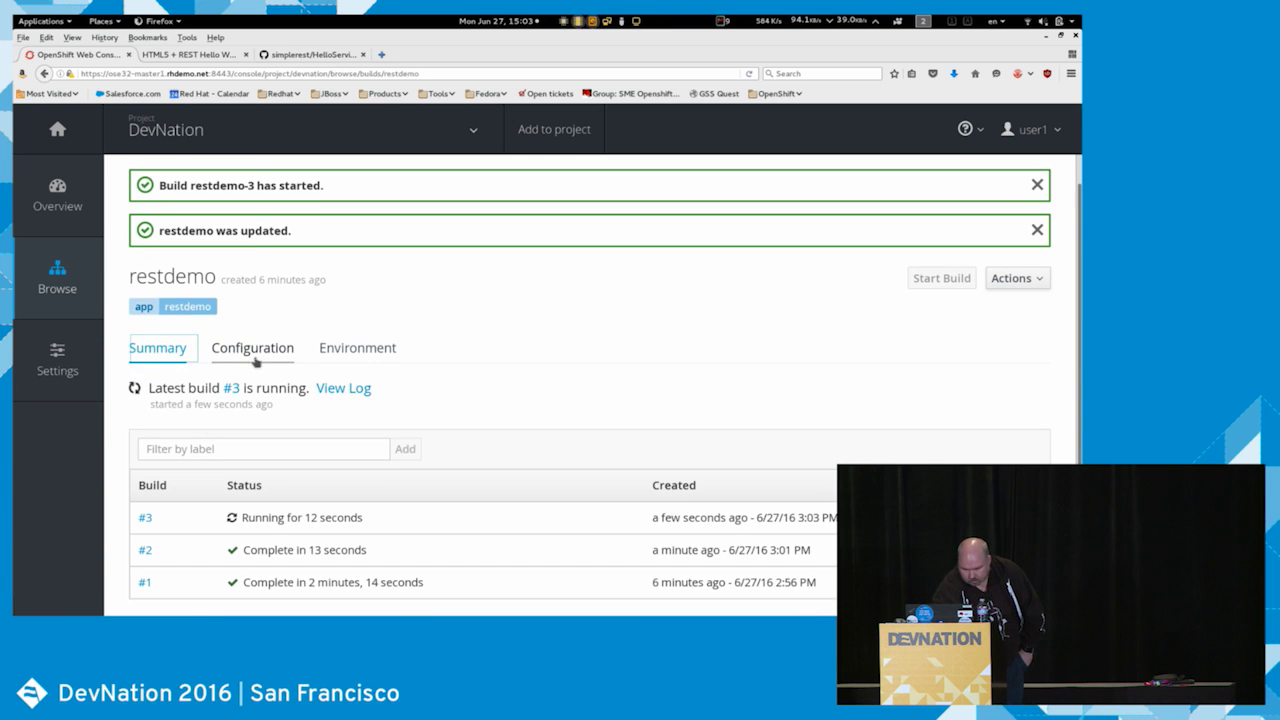
- Open restdemo build #3, check its events and follow its running log
click(145, 518)
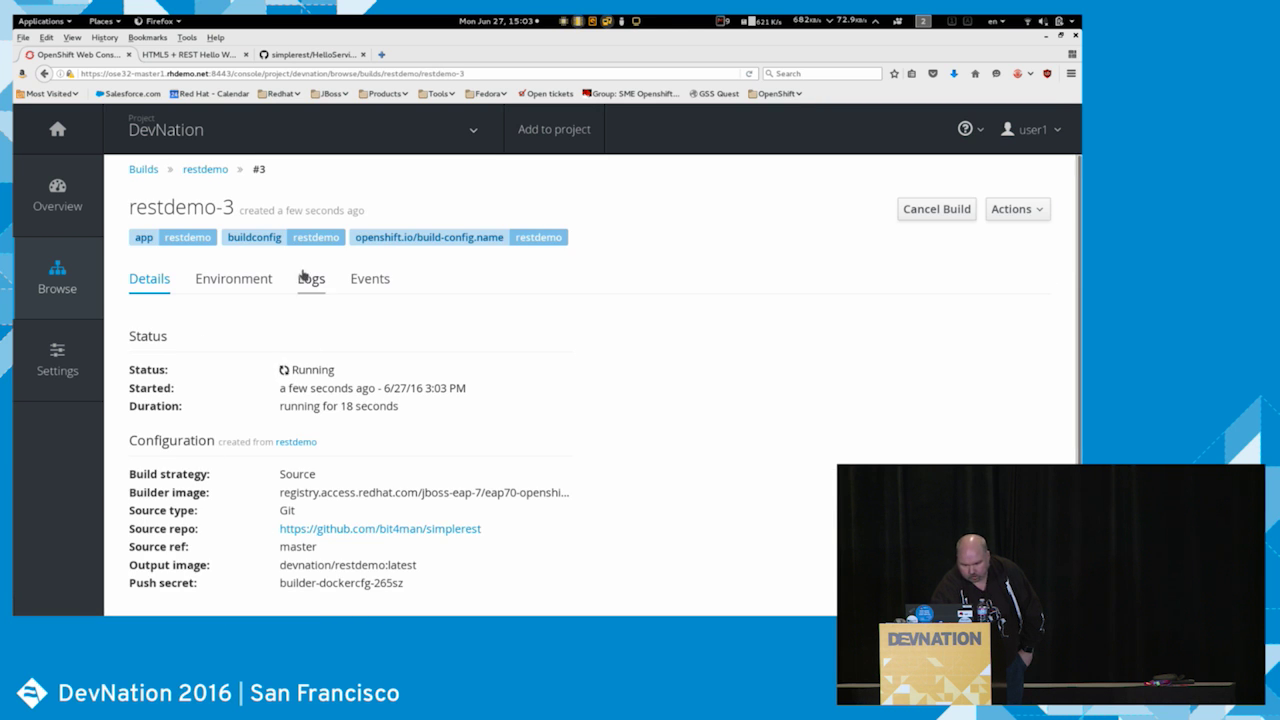
click(374, 282)
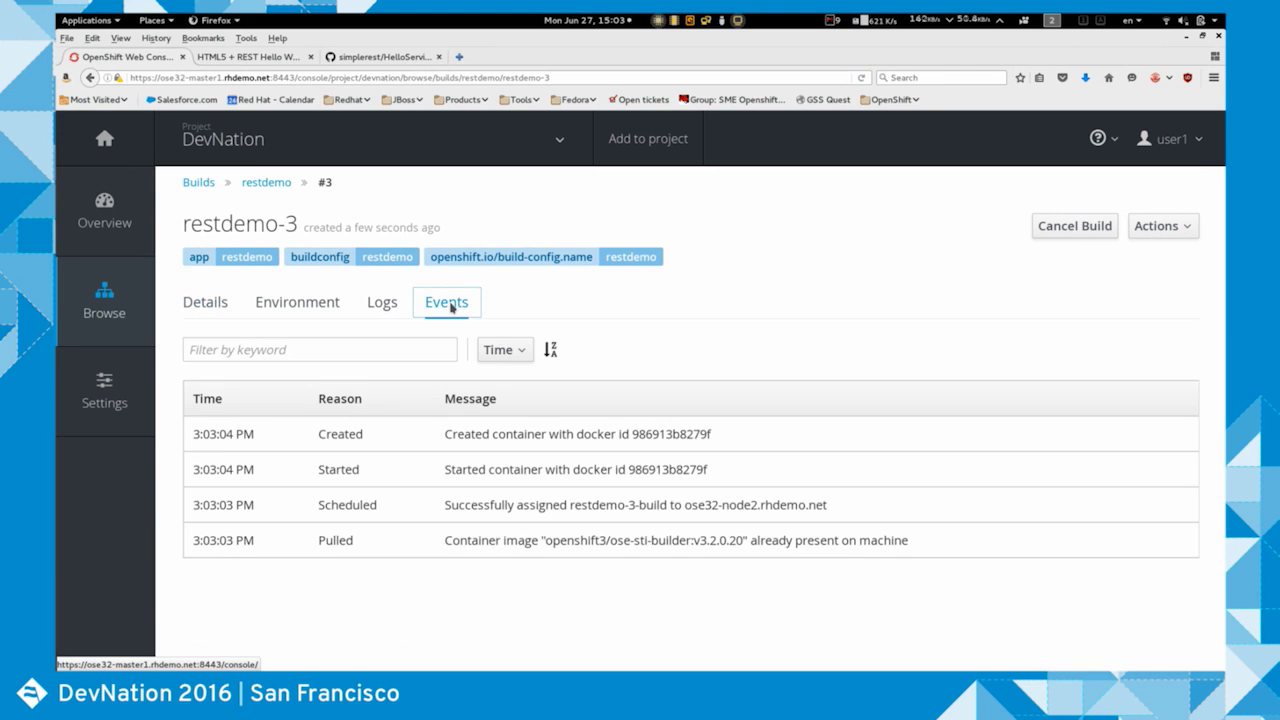
click(374, 306)
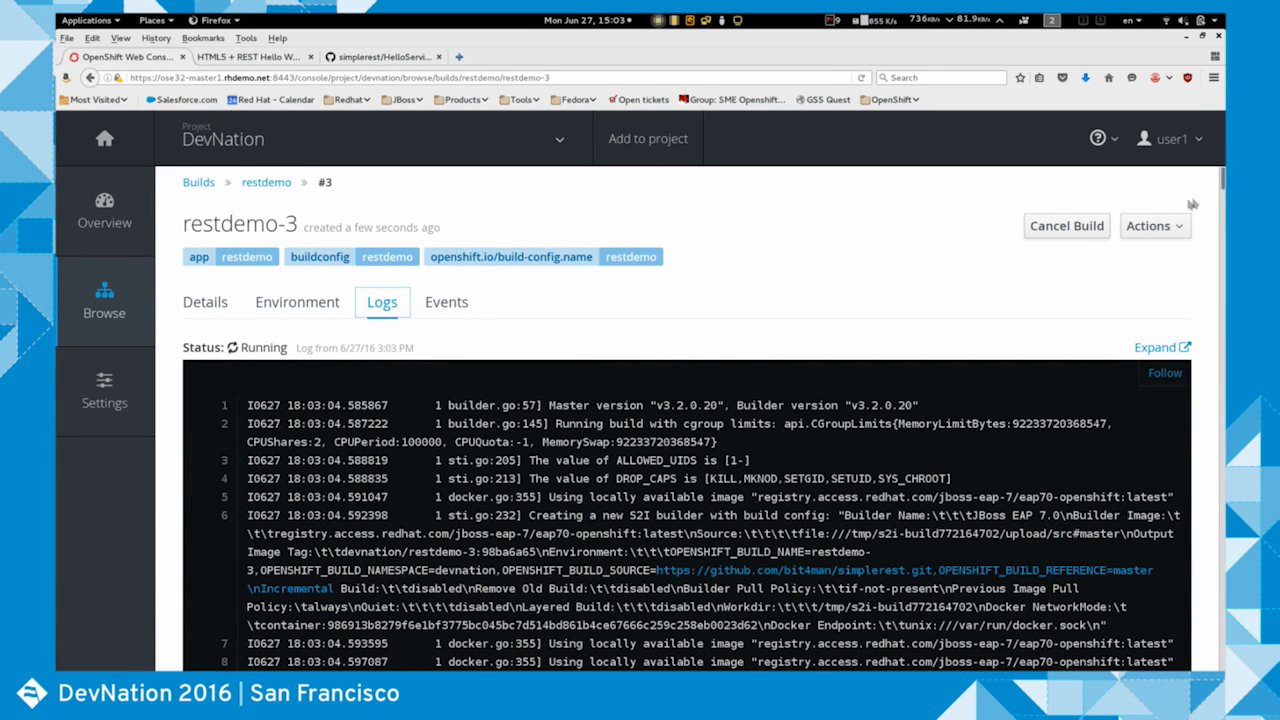
drag(1222, 180, 1180, 221)
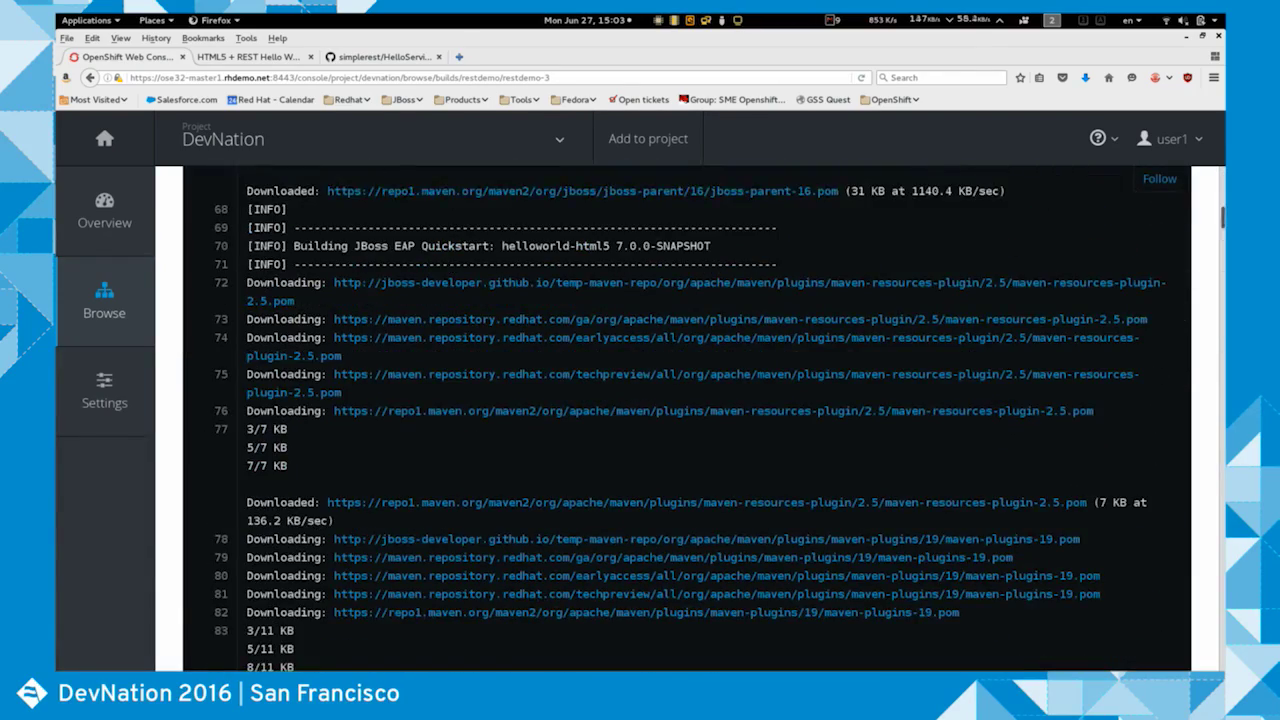
click(1157, 180)
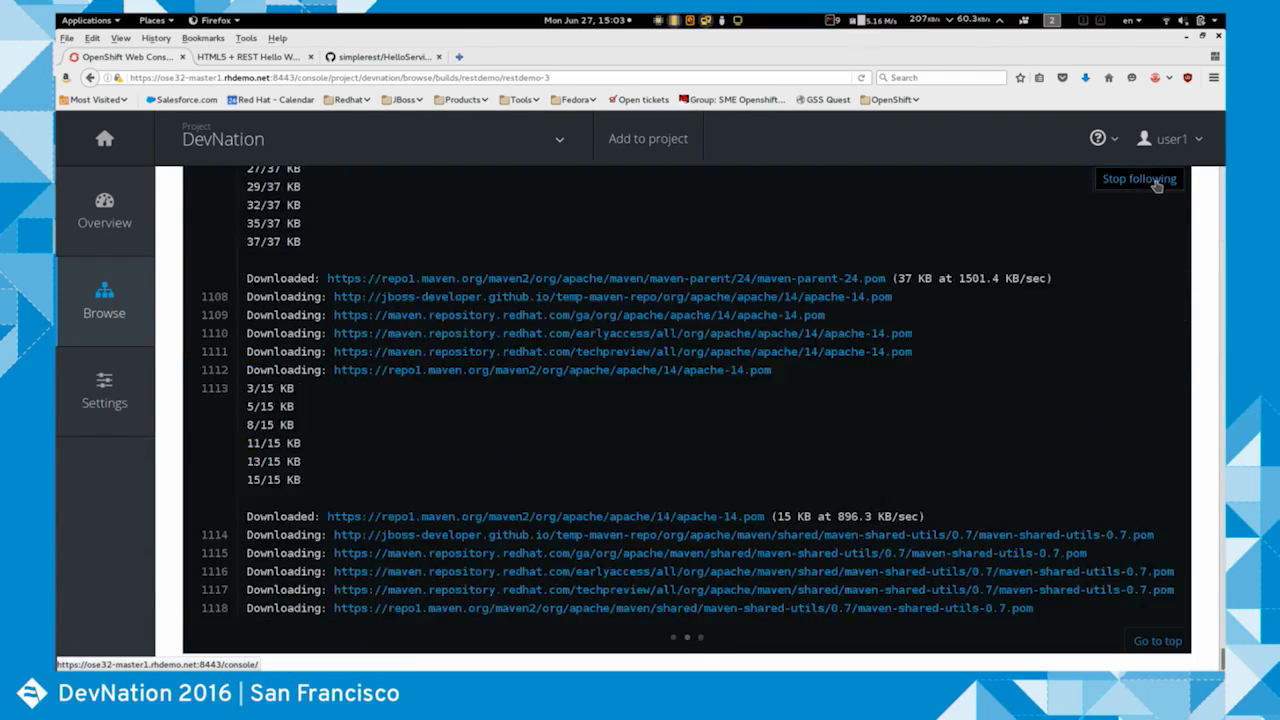